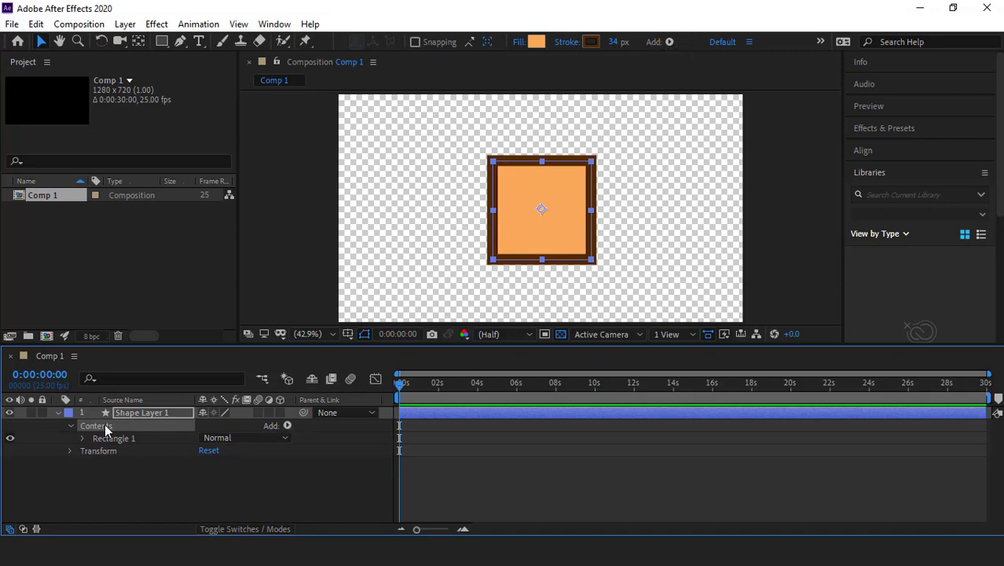
Try adding an ellipse path to the shape layer's Contents and hiding Rectangle 1
click(287, 426)
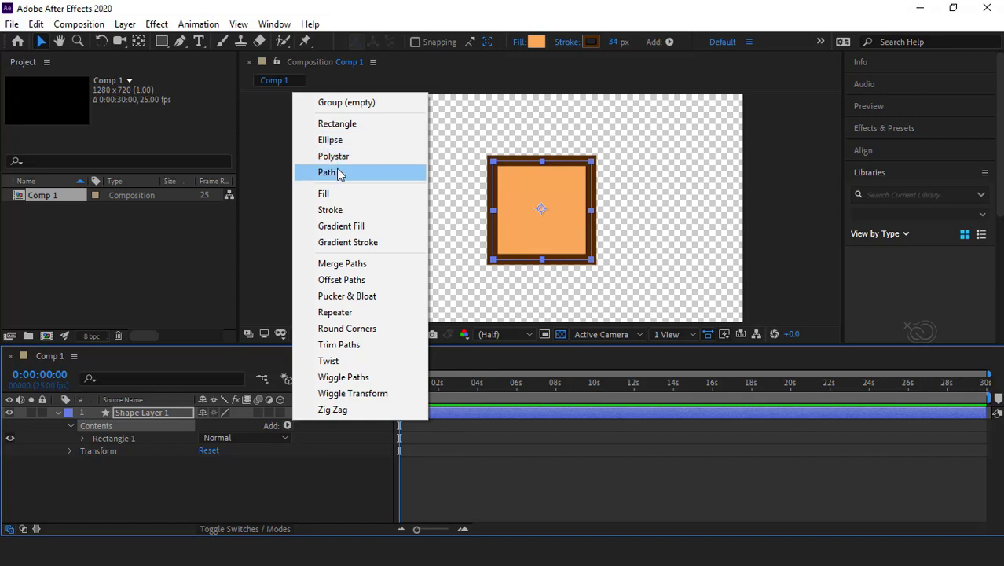
click(340, 141)
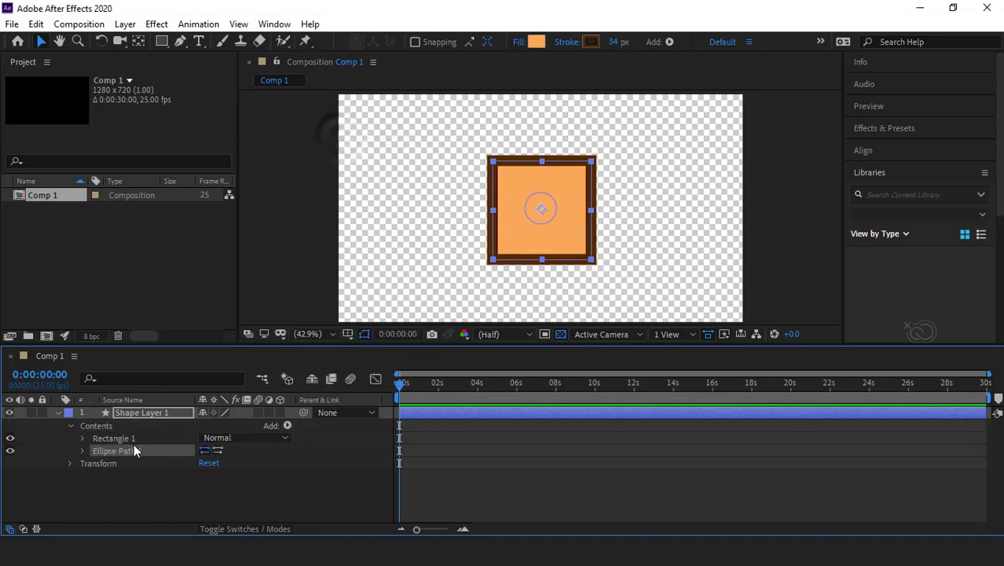
click(11, 438)
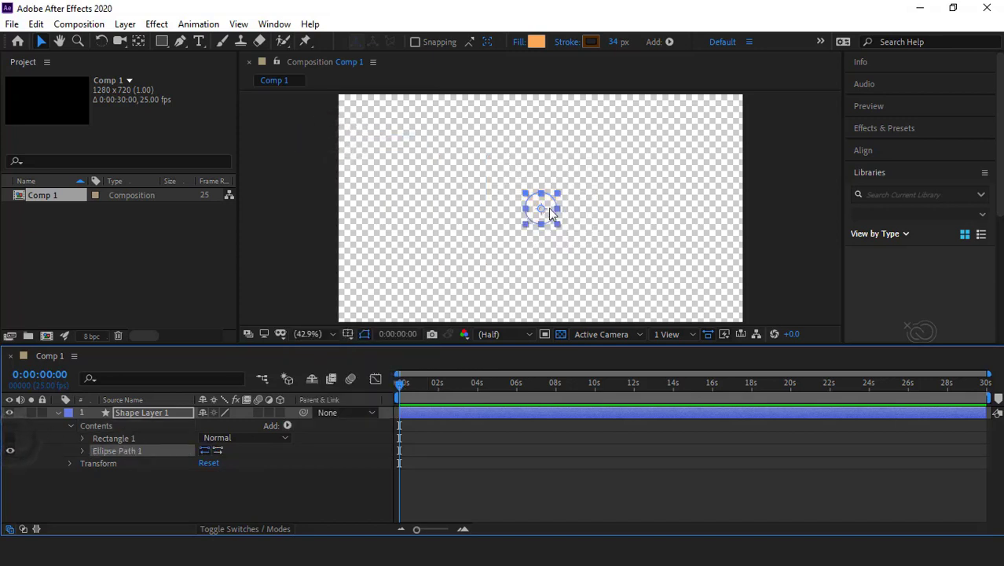
key(ctrl+z)
key(ctrl+z)
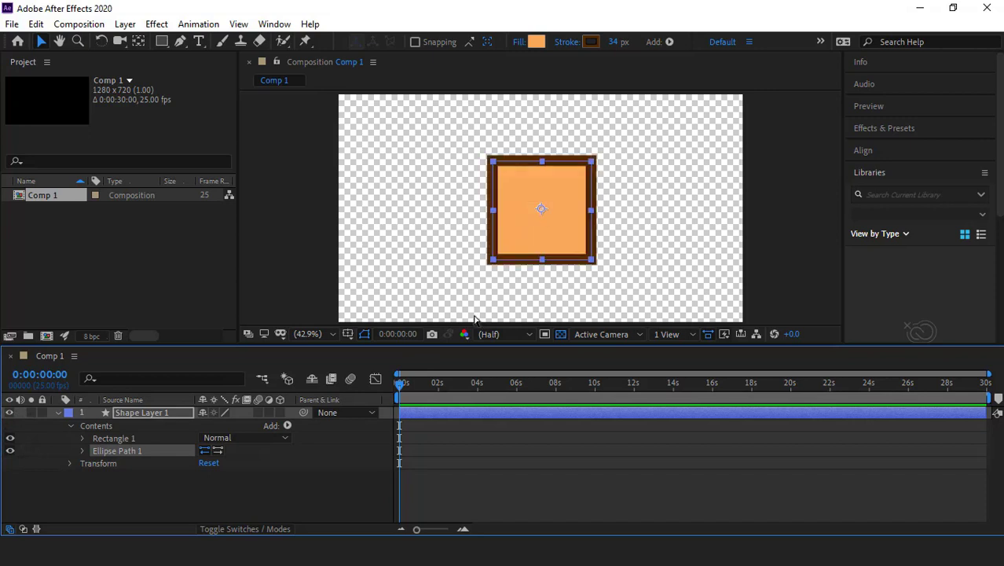
click(288, 426)
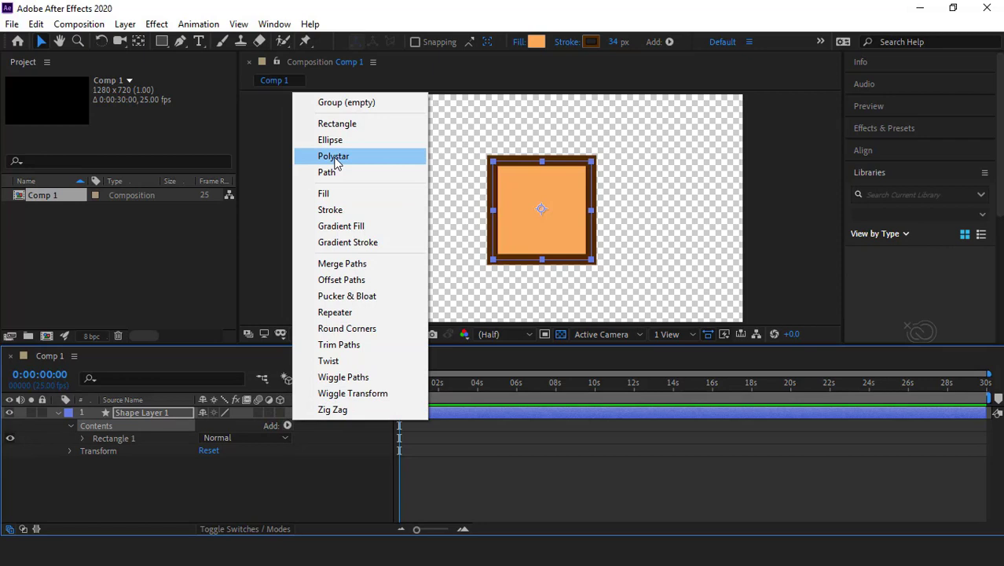
click(339, 175)
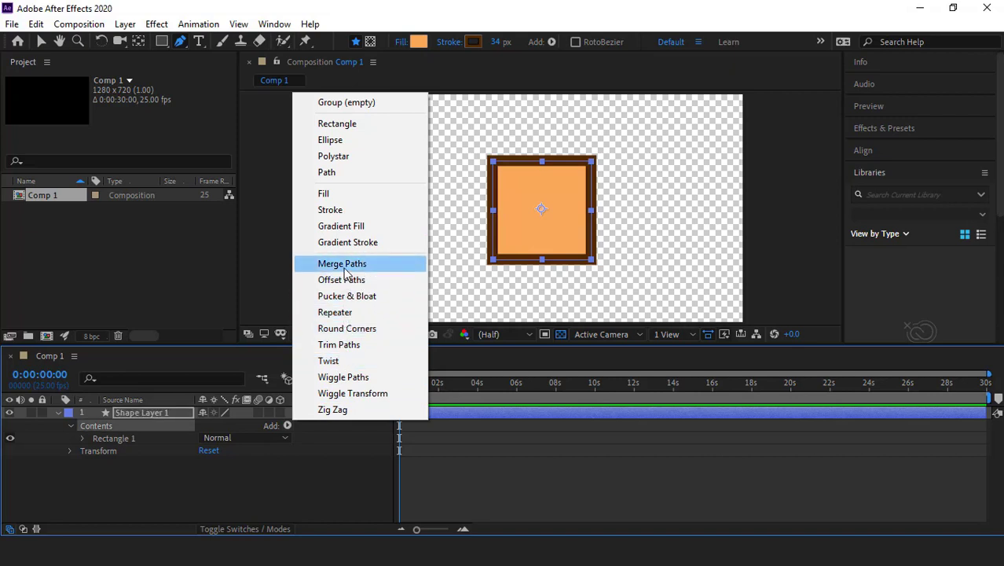
click(110, 437)
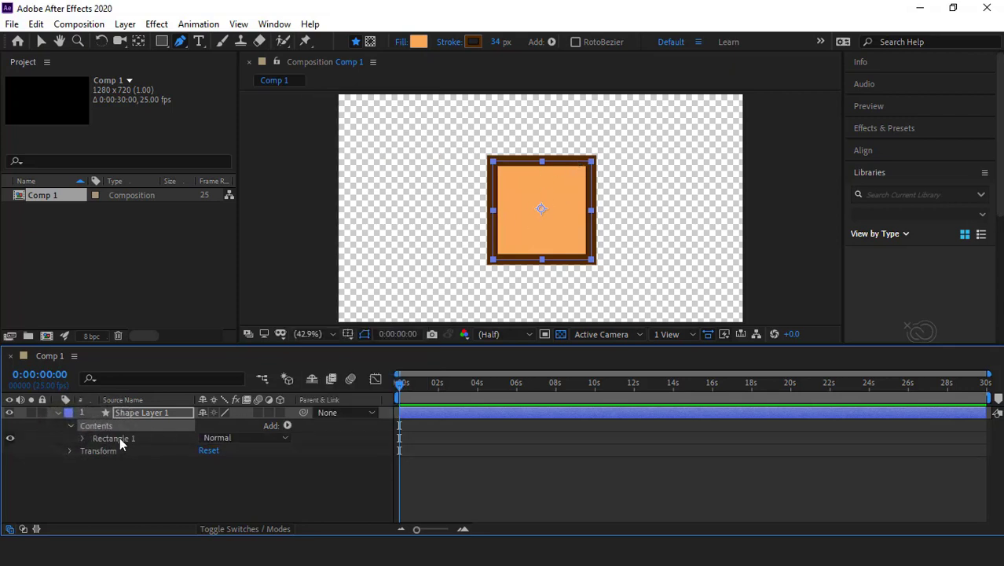
Expand Rectangle 1's path properties and try a larger path size, undoing the change
click(83, 439)
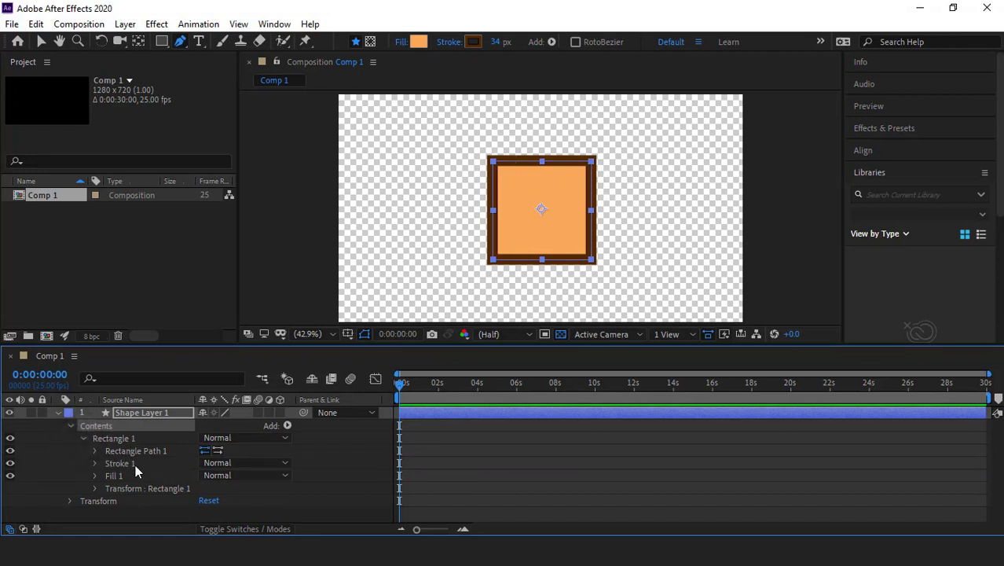
mouse_move(130, 465)
mouse_down()
mouse_move(119, 478)
mouse_move(137, 479)
mouse_move(123, 453)
mouse_up()
click(94, 451)
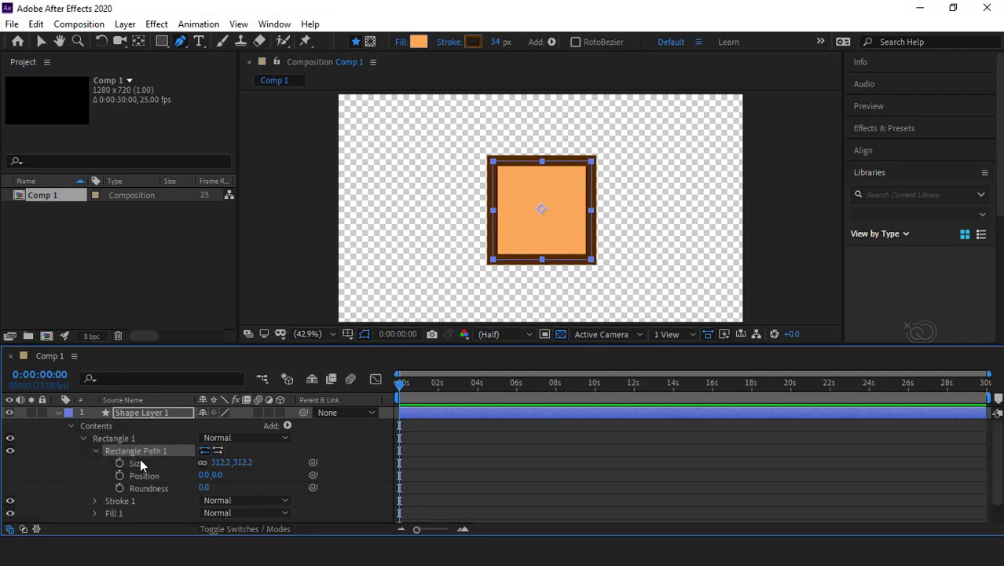
drag(214, 462, 339, 467)
key(ctrl+z)
Try scaling Rectangle 1 to 228% in its own group transform, and undo the scaling
scroll(153, 473, down, 1)
click(94, 503)
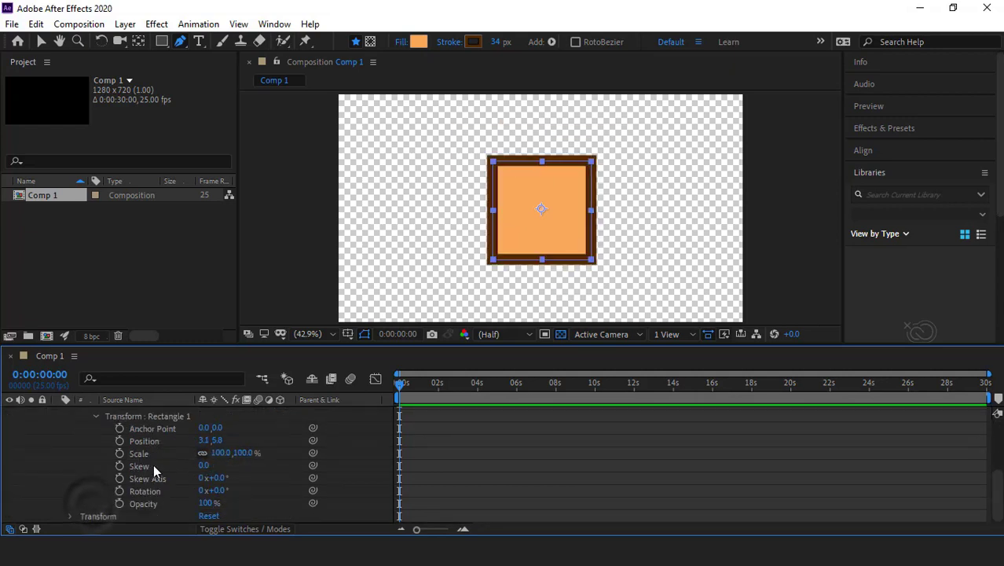
drag(221, 453, 312, 453)
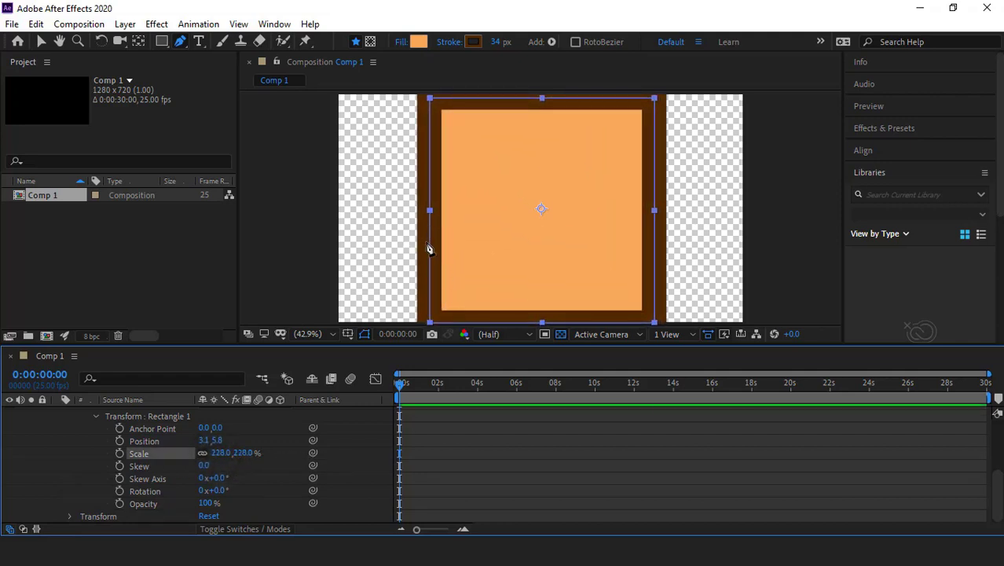
key(ctrl+z)
Try different size and corner roundness values on Rectangle Path 1, undoing the change
scroll(186, 472, up, 3)
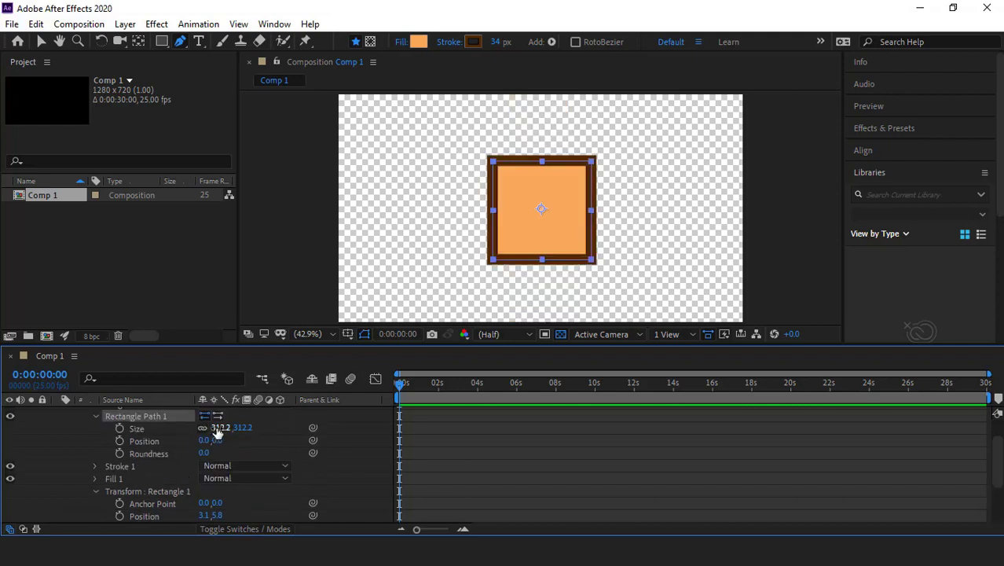
drag(217, 430, 193, 453)
key(ctrl+z)
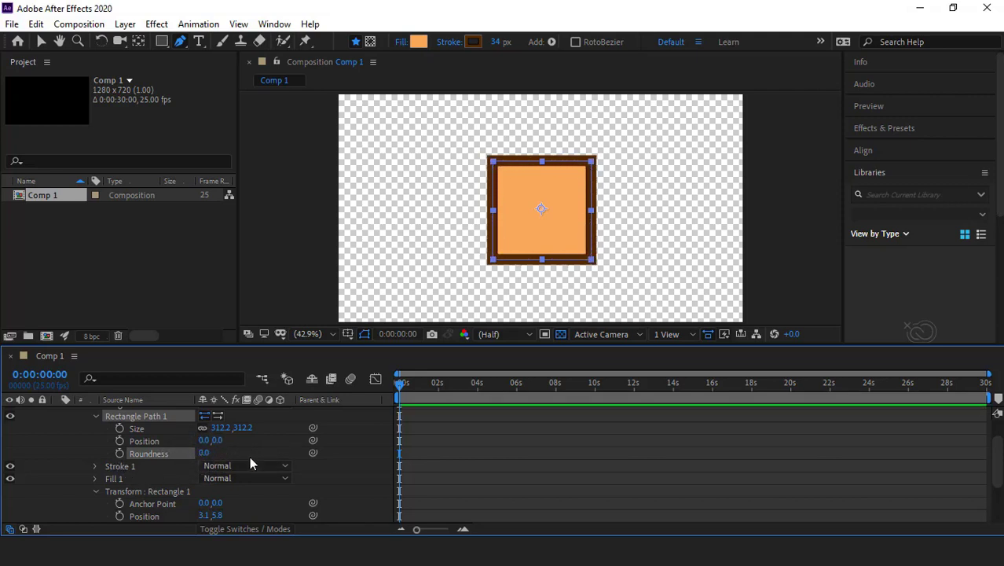
Add a Trim Paths modifier inside the Rectangle 1 group
scroll(240, 454, up, 2)
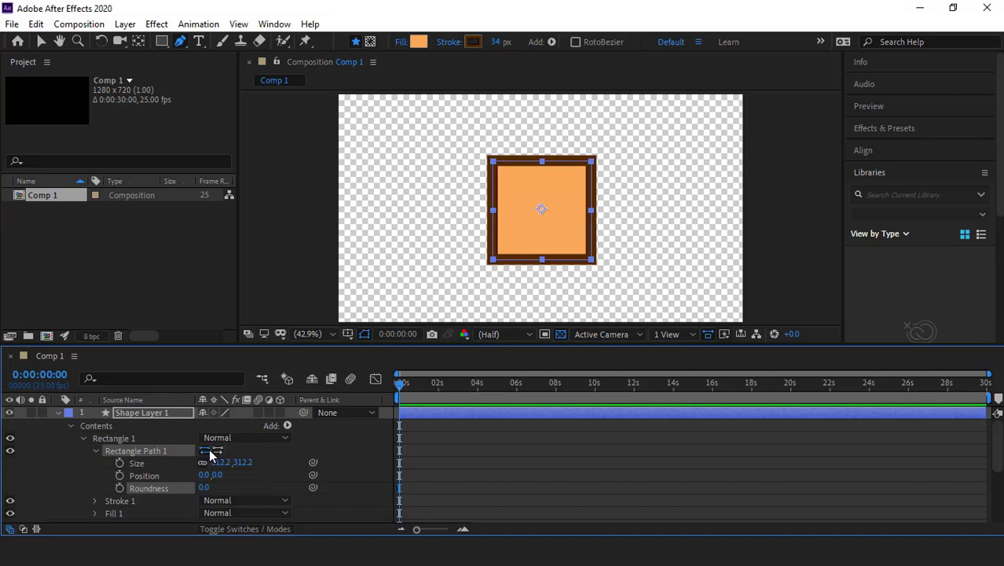
click(95, 450)
click(114, 438)
click(287, 425)
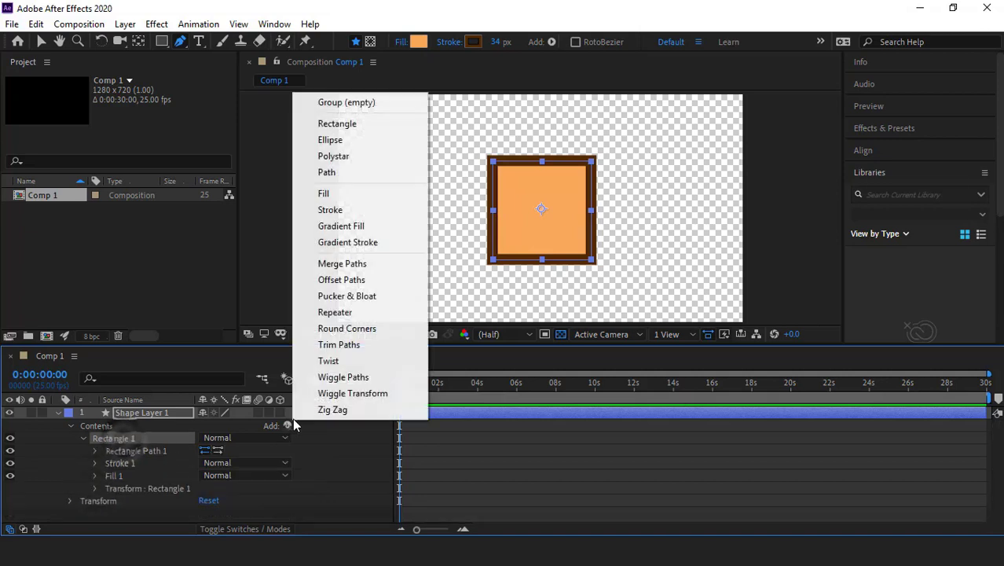
click(351, 346)
drag(137, 464, 135, 495)
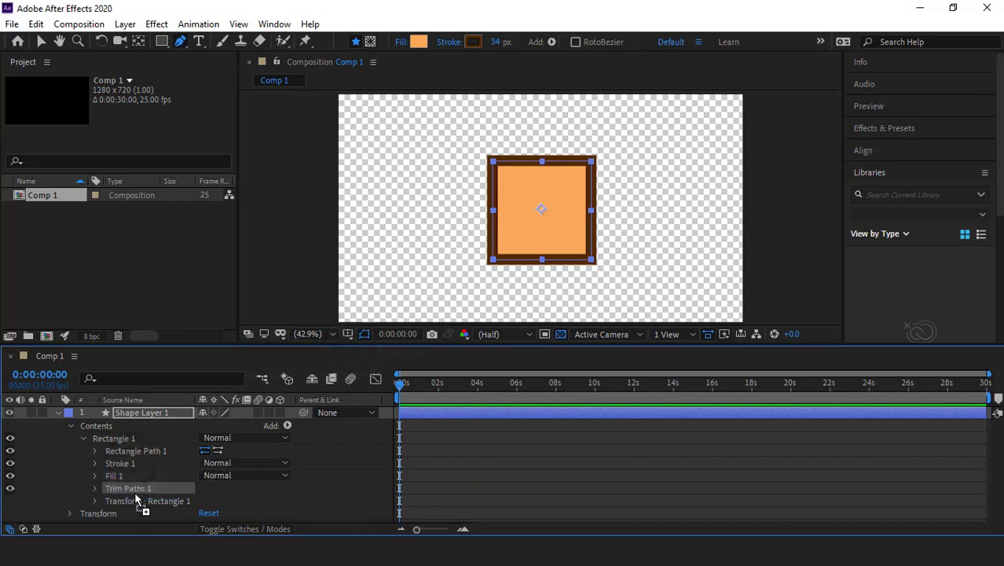
Expose the Trim Paths 1 properties and hide Fill 1 of Rectangle 1
click(95, 488)
scroll(96, 487, down, 1)
click(106, 454)
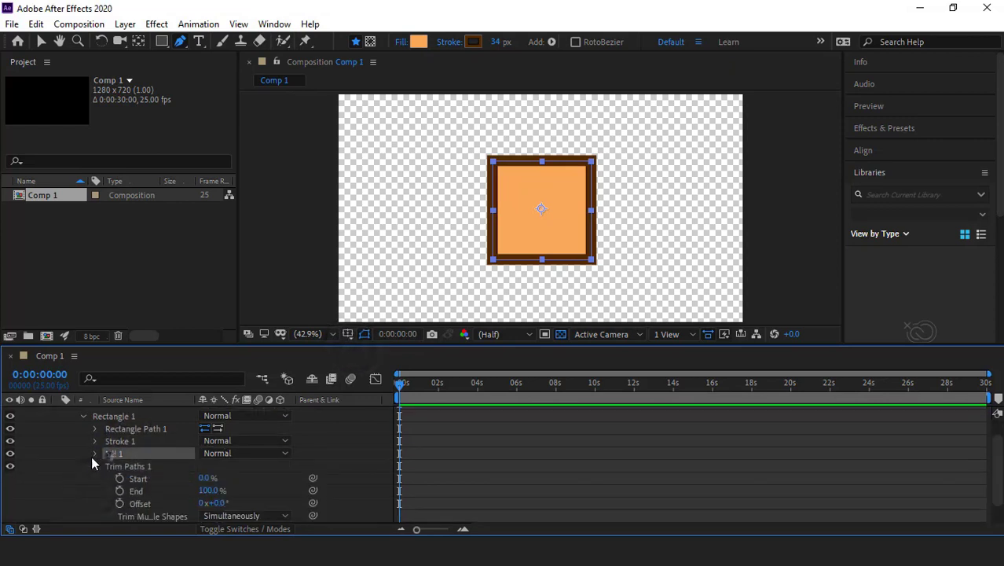
click(10, 453)
click(41, 478)
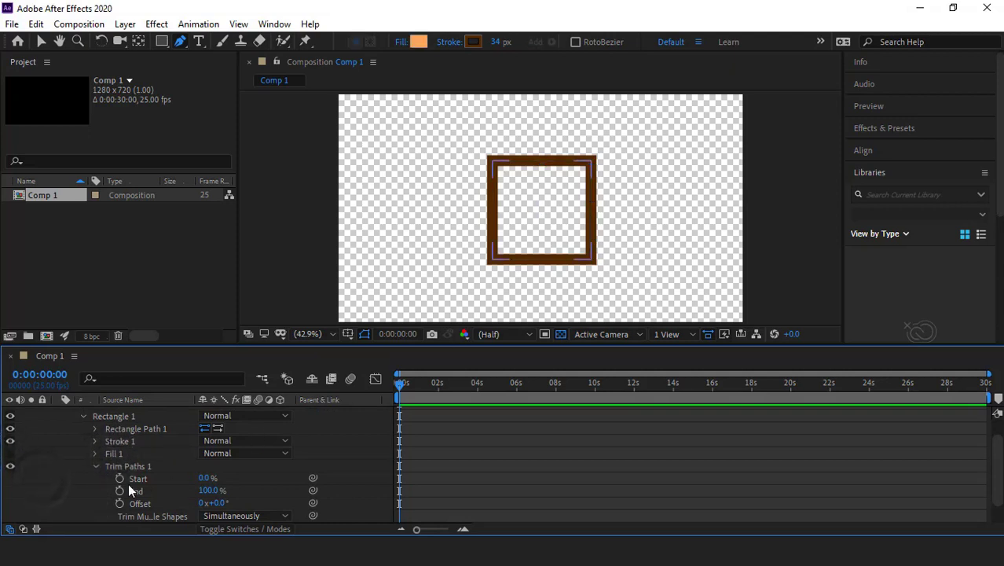
Try a Trim Paths start of 3% on Rectangle 1's stroke, and undo it
scroll(111, 483, down, 1)
scroll(190, 484, up, 2)
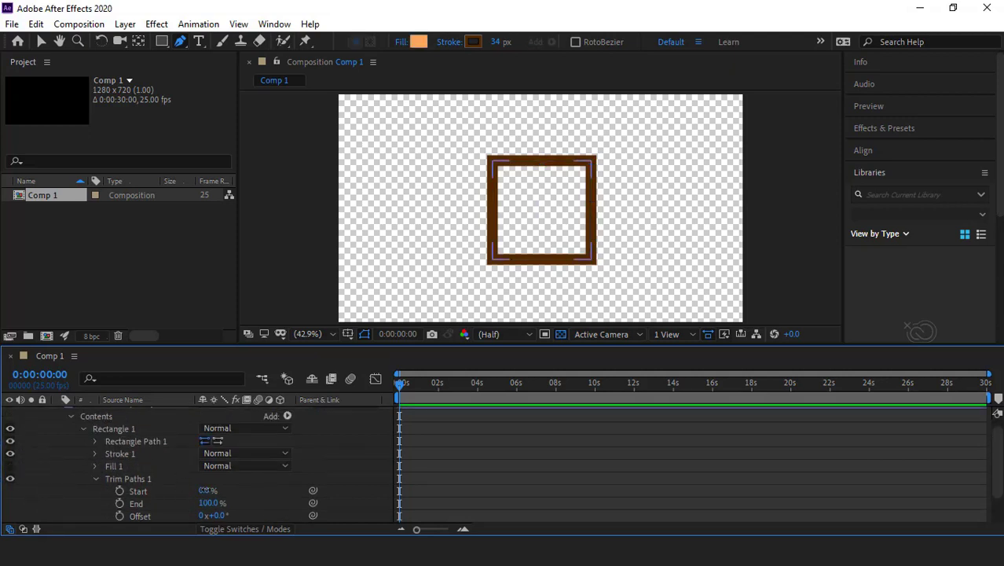
mouse_move(206, 490)
mouse_down()
mouse_move(233, 487)
mouse_move(208, 489)
mouse_up()
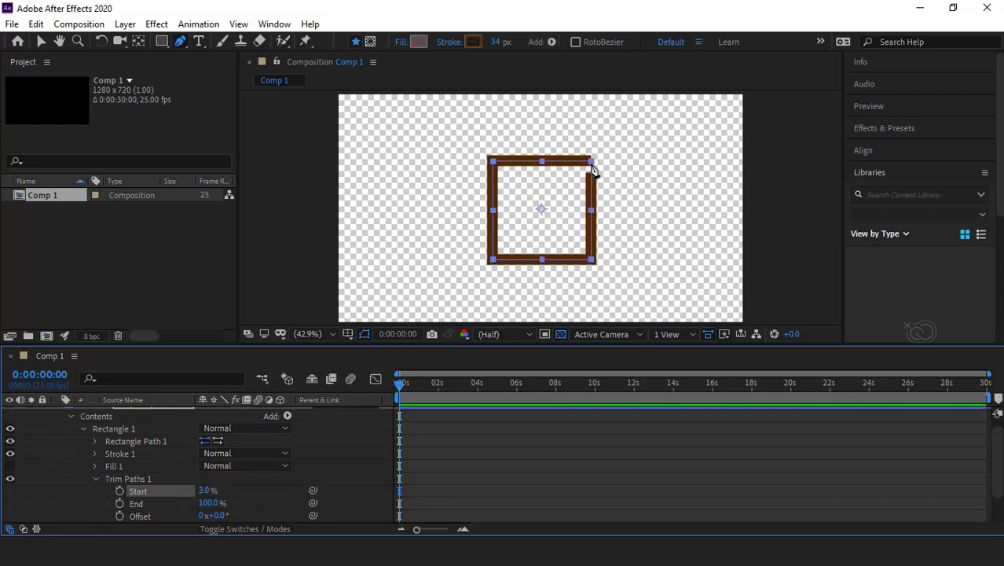
key(ctrl+z)
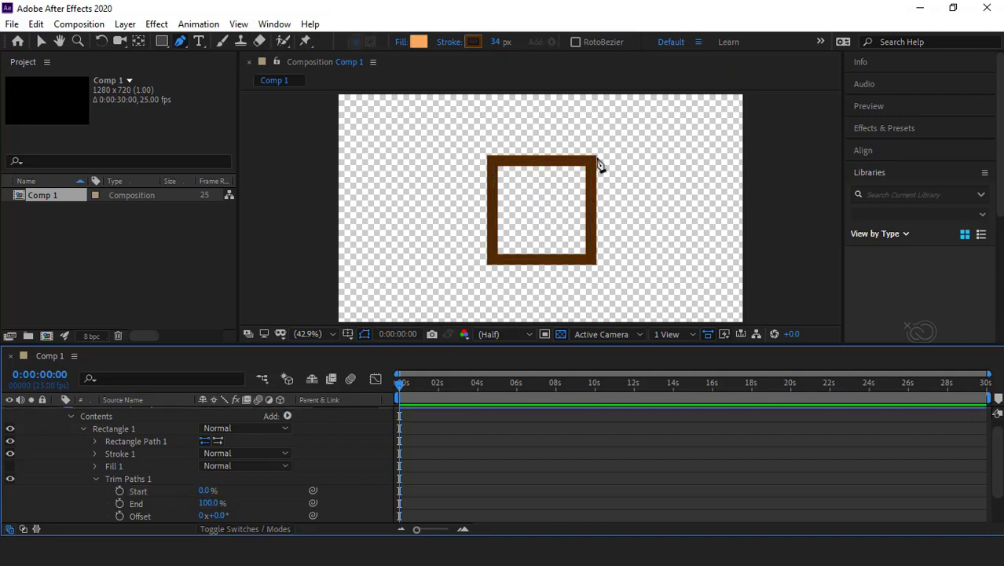
Reverse the direction of Rectangle Path 1 and set the Trim Paths start to 15%
click(534, 168)
mouse_move(205, 491)
mouse_down()
mouse_move(218, 491)
mouse_move(191, 489)
mouse_move(219, 490)
mouse_move(192, 491)
mouse_up()
Delete Trim Paths 1 from Rectangle 1 and make Fill 1 visible again
click(97, 479)
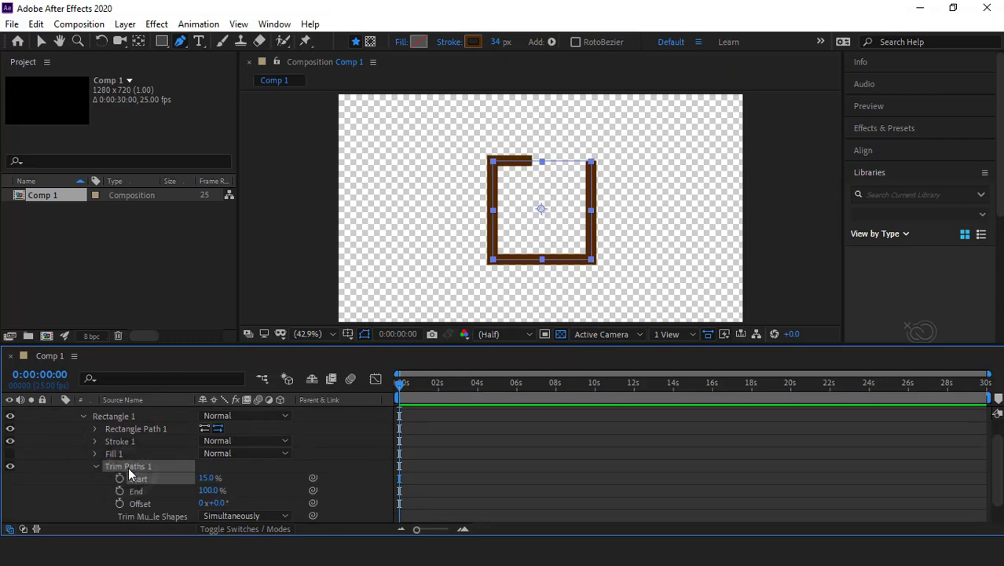
key(Delete)
click(9, 475)
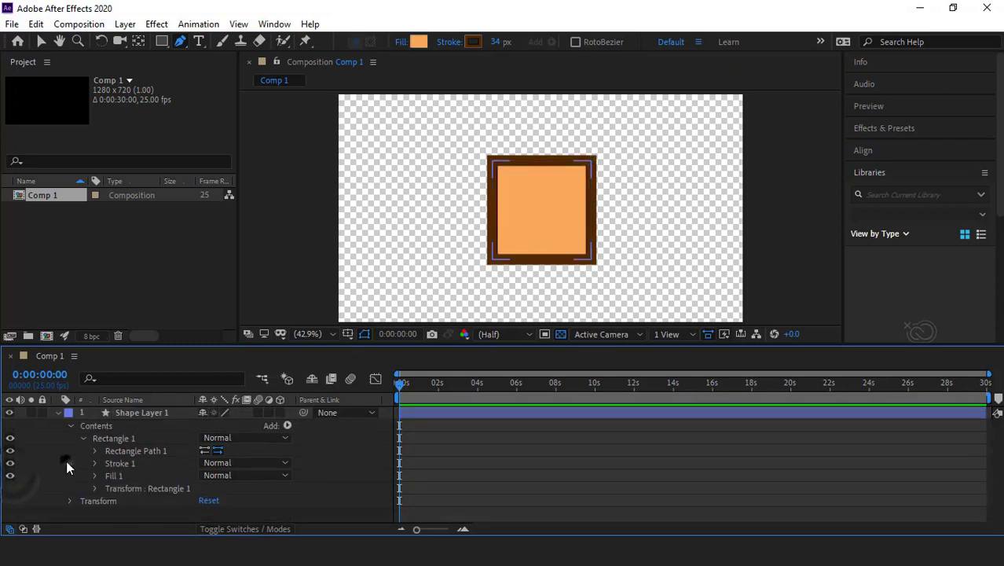
Move the Rectangle 1 group to the upper-right part of the composition
click(83, 437)
click(105, 439)
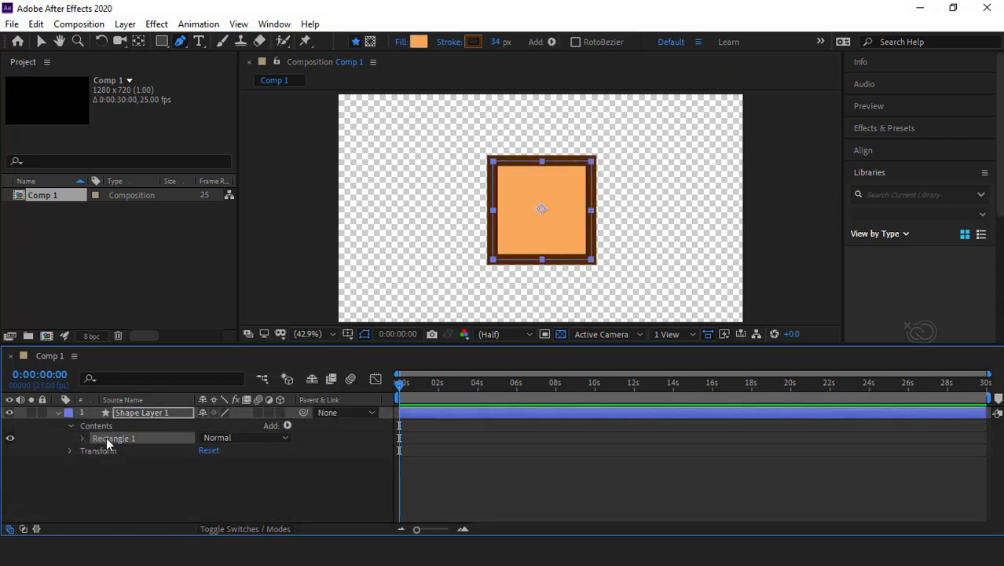
key(v)
drag(576, 243, 696, 186)
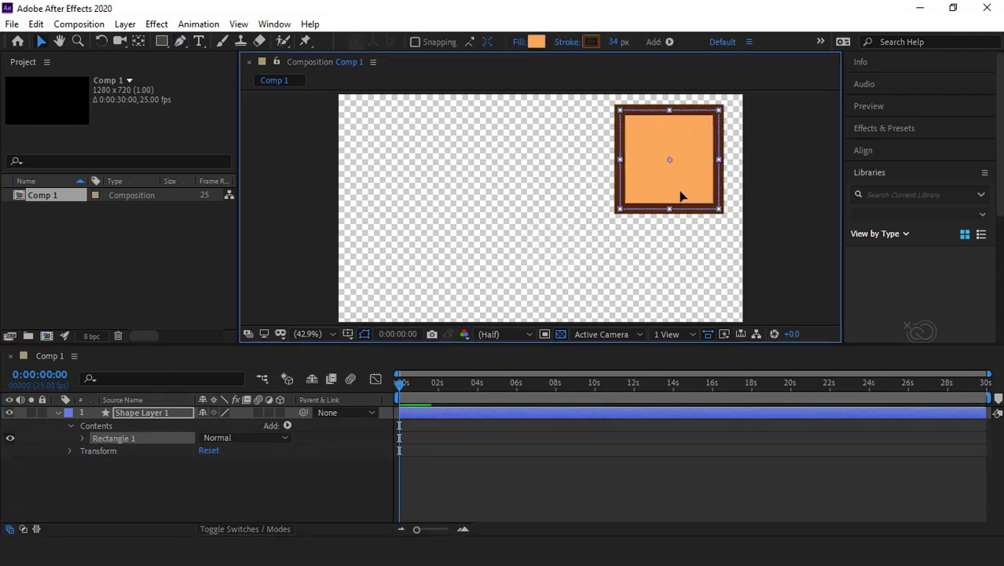
Draw a rounded square about 298 px wide in the composition's upper-left area, within the same shape layer
click(96, 425)
click(161, 41)
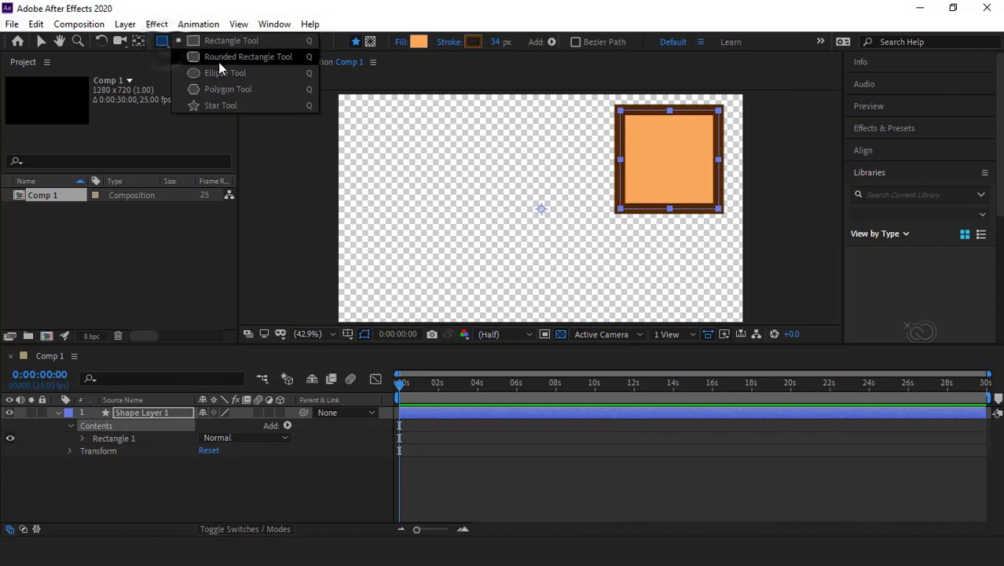
click(219, 57)
drag(377, 117, 481, 218)
Set the roundness of Rectangle 2's path to 0
click(83, 438)
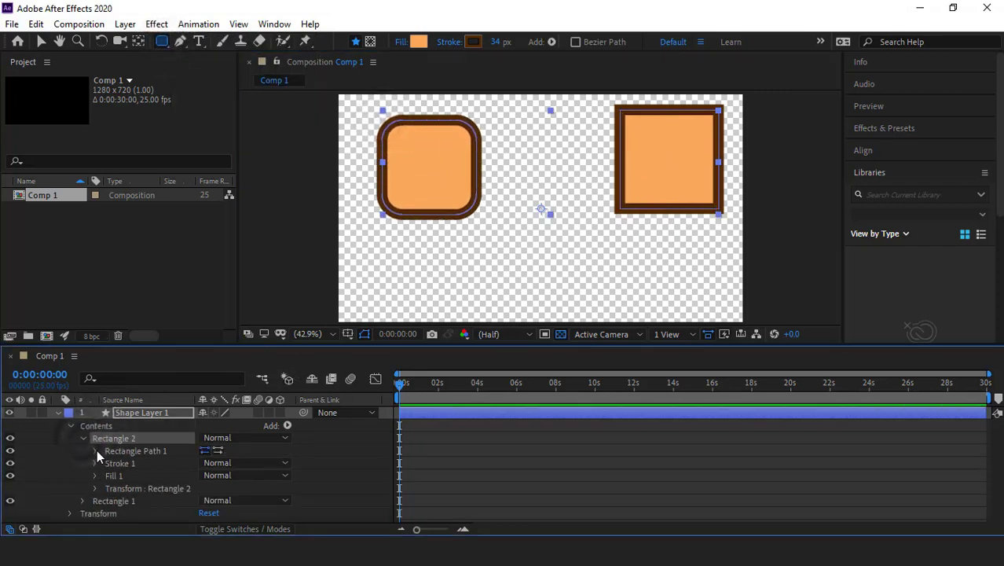
click(95, 450)
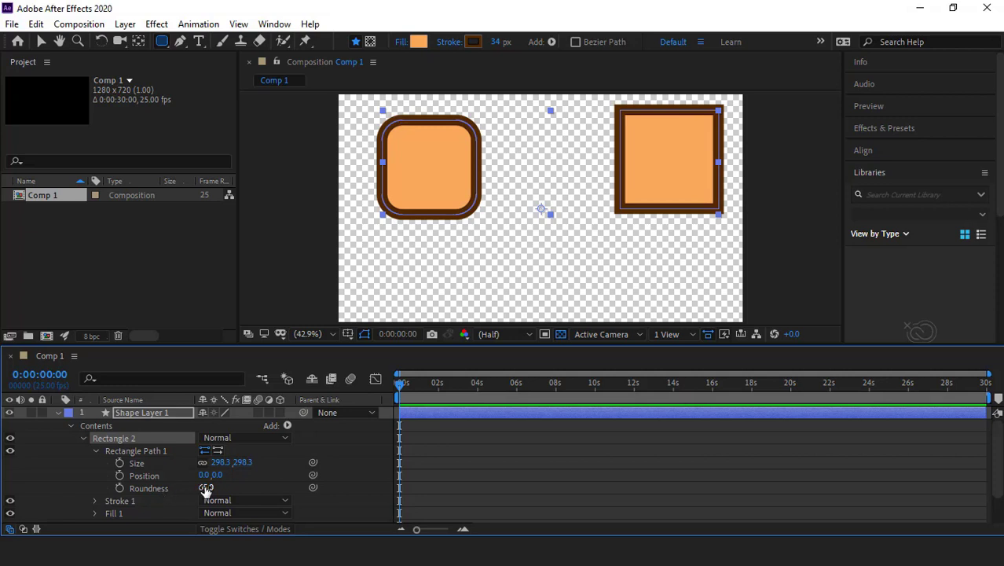
drag(205, 488, 154, 487)
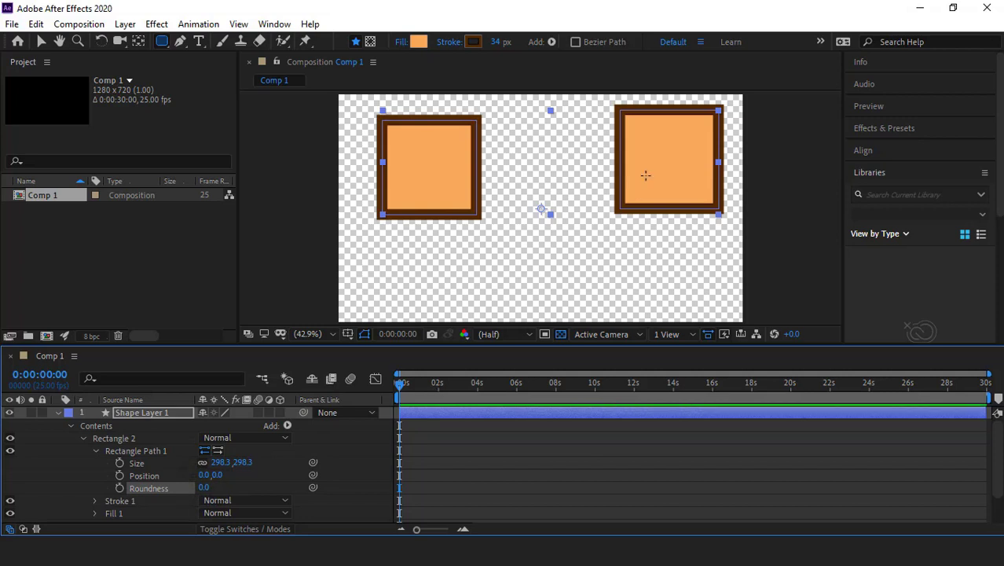
Delete Rectangle 2 from the shape layer's Contents
click(84, 437)
click(112, 440)
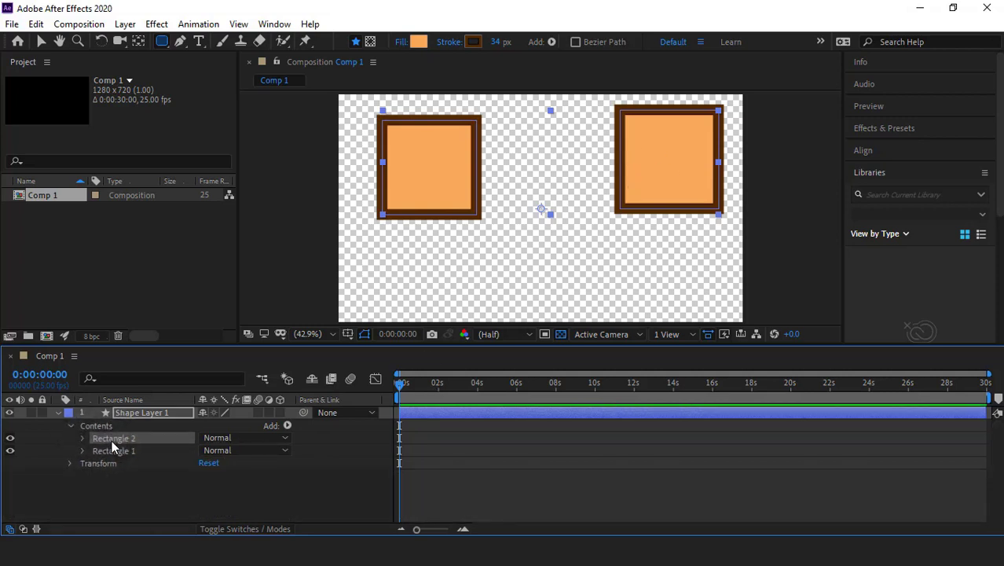
key(Delete)
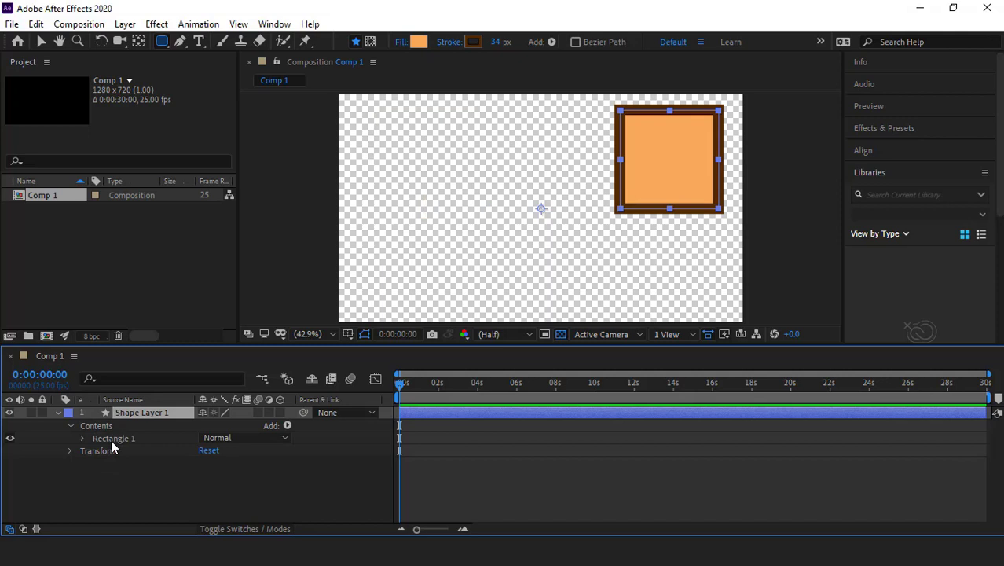
Draw a circle about 275 px wide in the composition's upper-left area within Shape Layer 1, and expand its Ellipse Path 1 properties
click(162, 43)
click(204, 75)
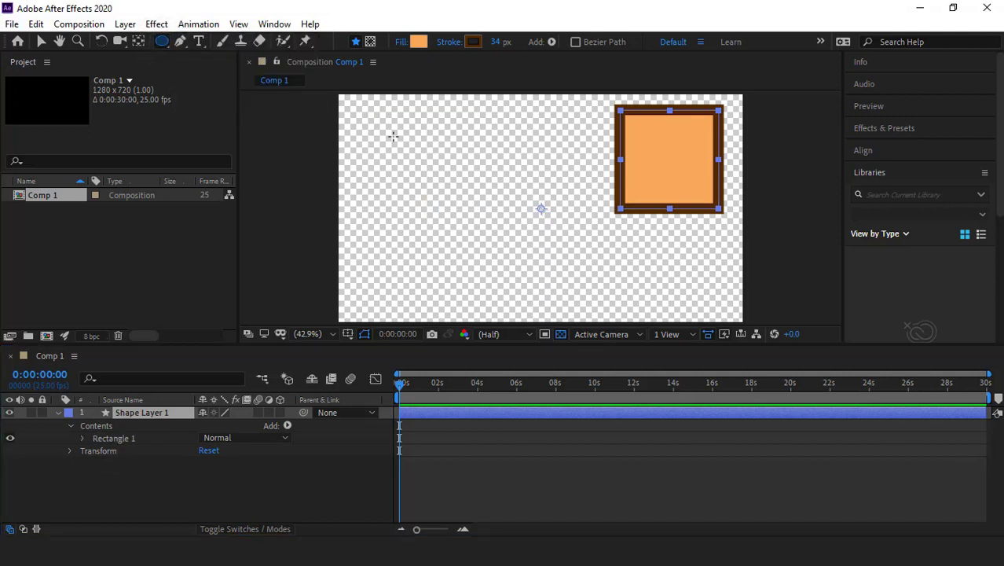
drag(429, 149, 474, 192)
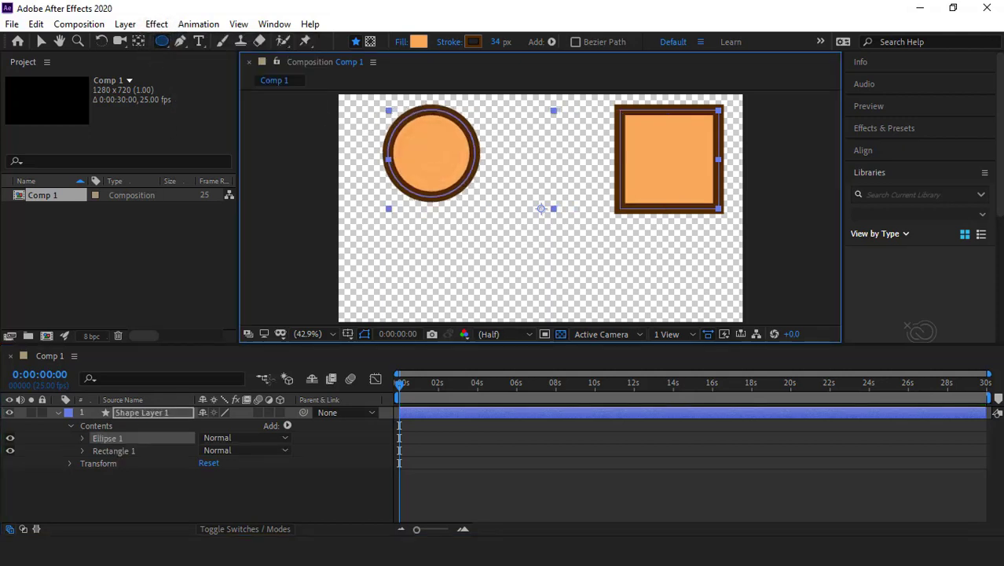
click(81, 438)
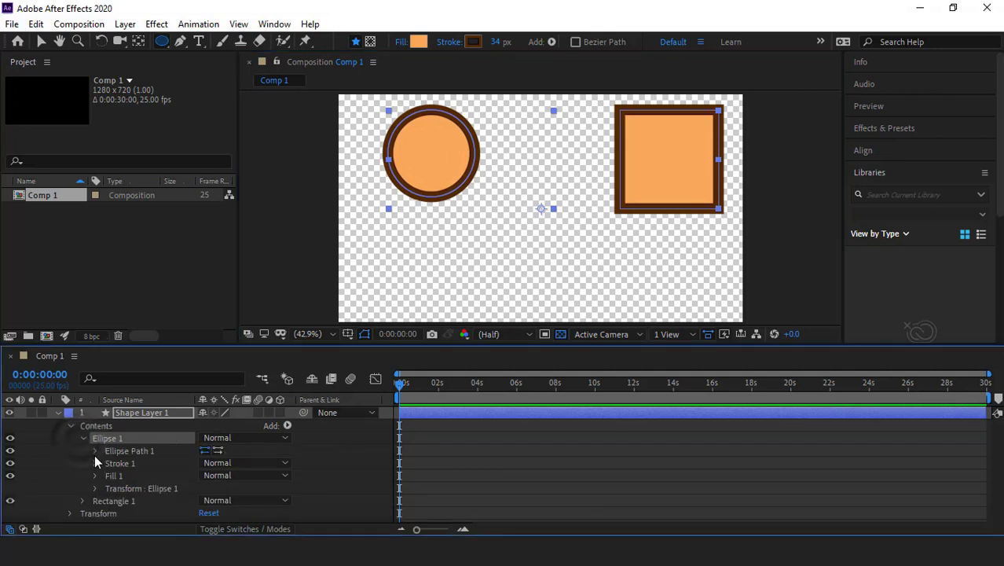
click(95, 451)
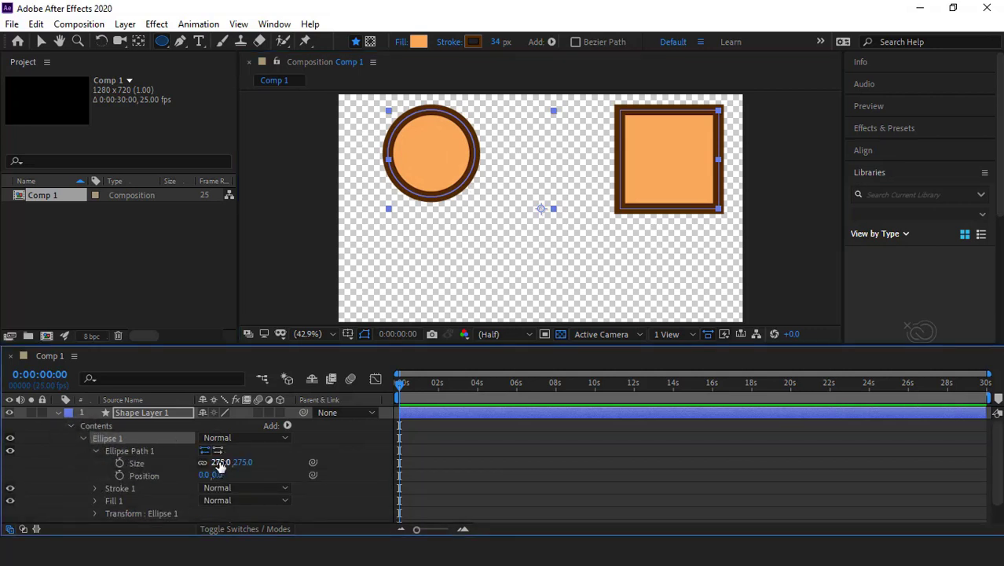
Reduce Ellipse Path 1's size to 179 by 179 px and collapse the Ellipse 1 group
drag(221, 462, 192, 475)
key(z)
key(ctrl+z)
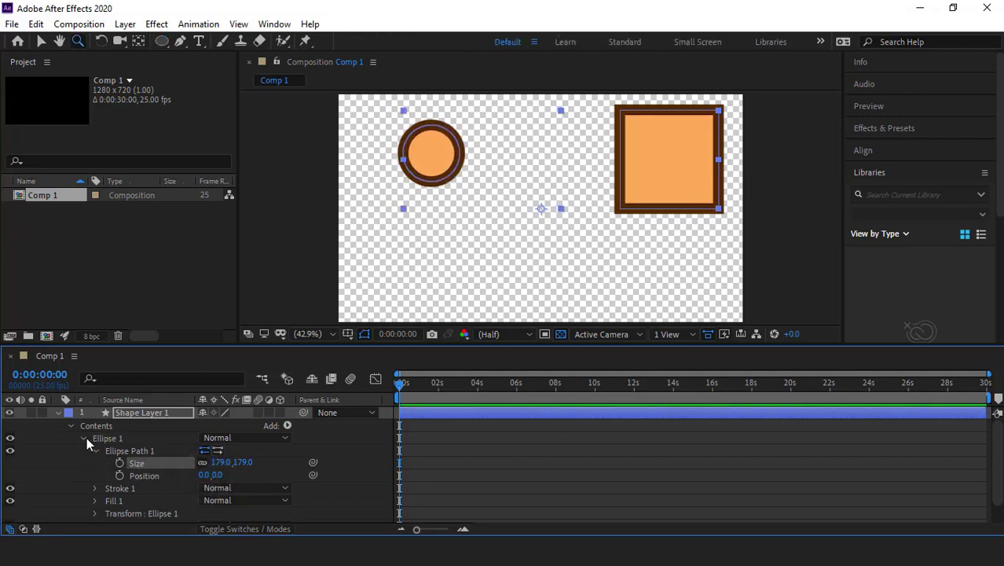
click(84, 437)
click(108, 425)
Draw a pentagon with an outer radius of about 125.6 px below the circle in Shape Layer 1, and expand its Polystar Path 1 properties
click(166, 39)
drag(169, 41, 210, 89)
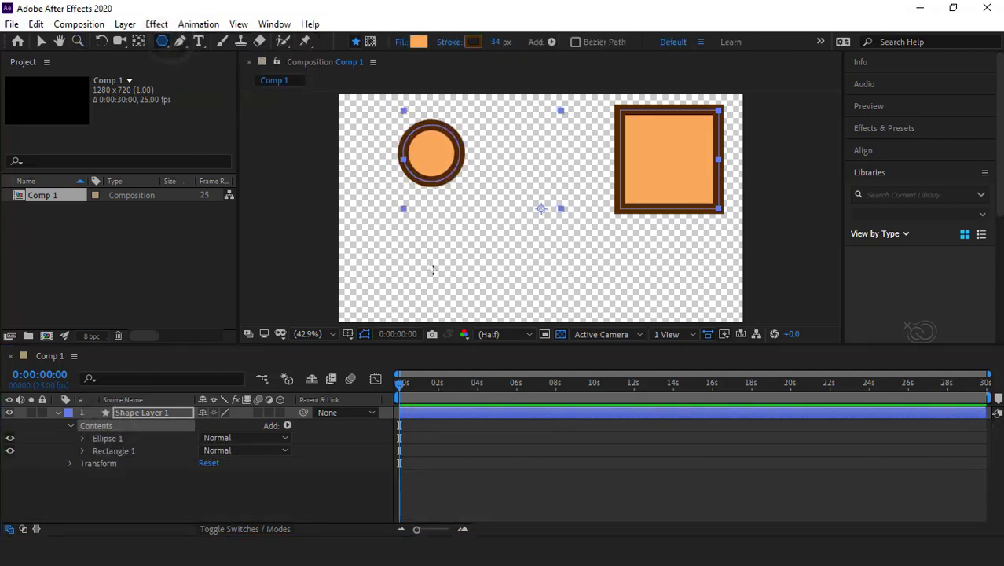
drag(432, 267, 461, 292)
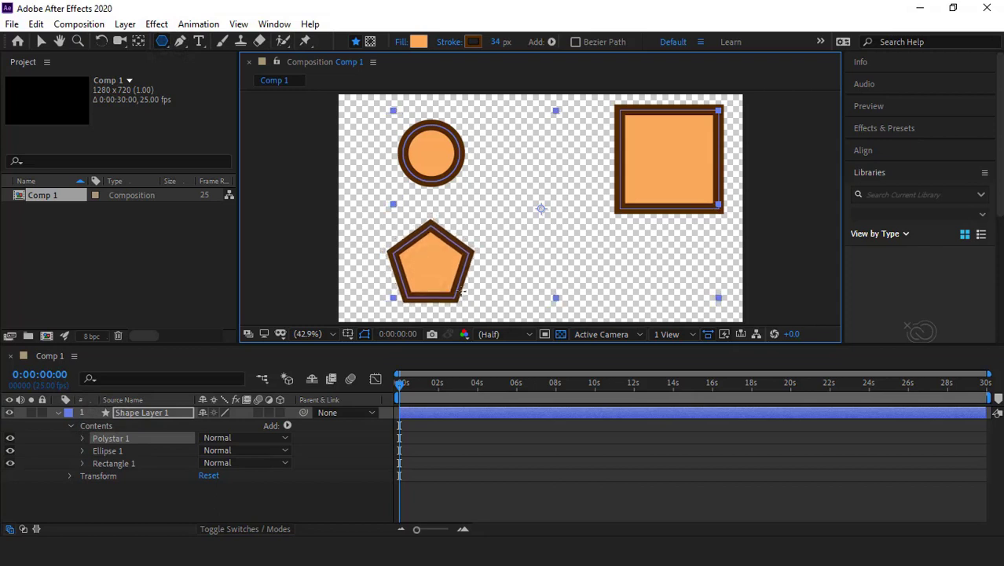
ctrl+click(82, 437)
scroll(170, 455, down, 2)
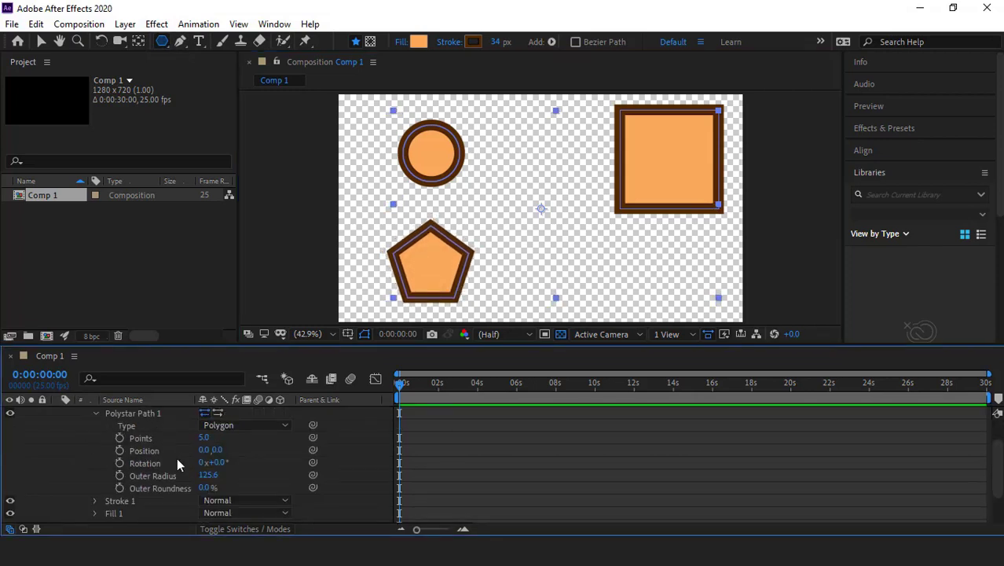
Switch Polystar Path 1's type to Star and return it to Polygon
click(127, 425)
click(236, 425)
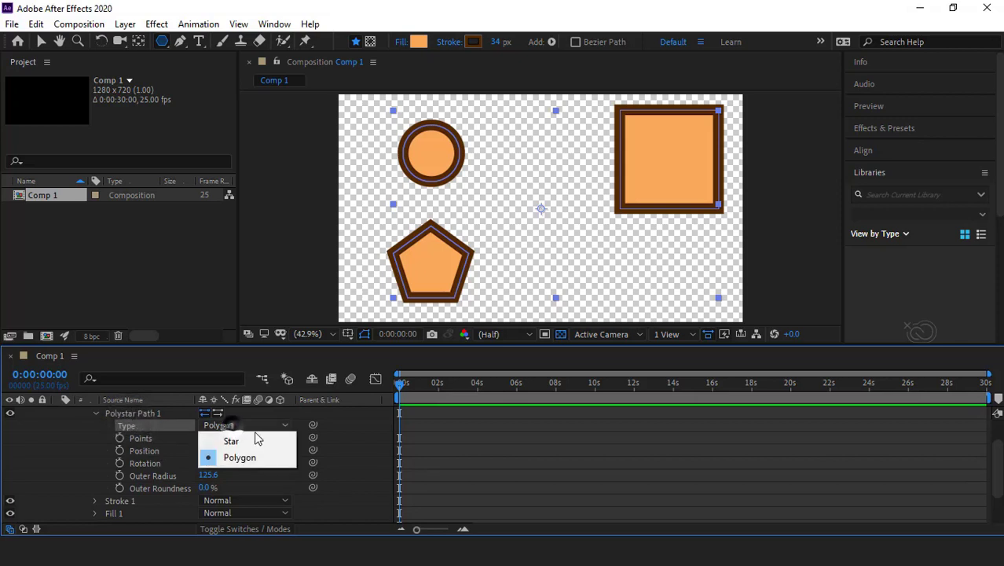
click(240, 438)
click(250, 425)
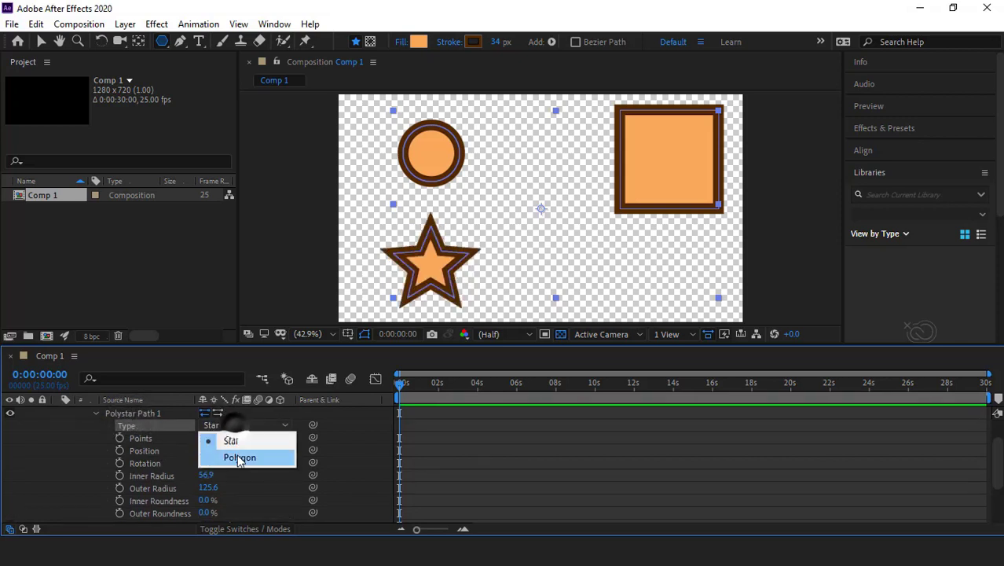
click(239, 454)
Try out other values for Polystar Path 1, including its number of points and outer radius, and restore the original pentagon
drag(204, 438, 182, 463)
key(ctrl+z)
key(ctrl+z)
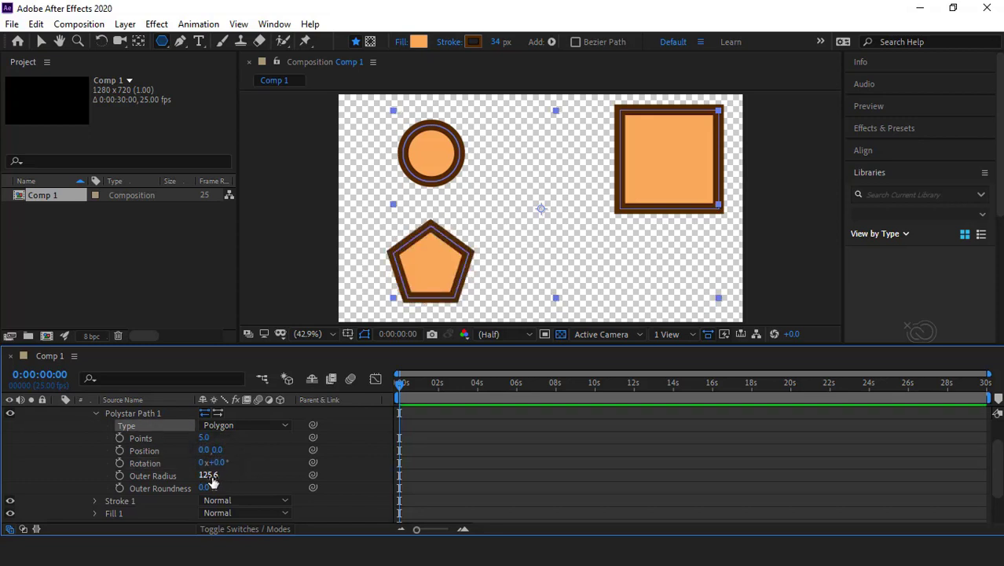
drag(258, 476, 202, 478)
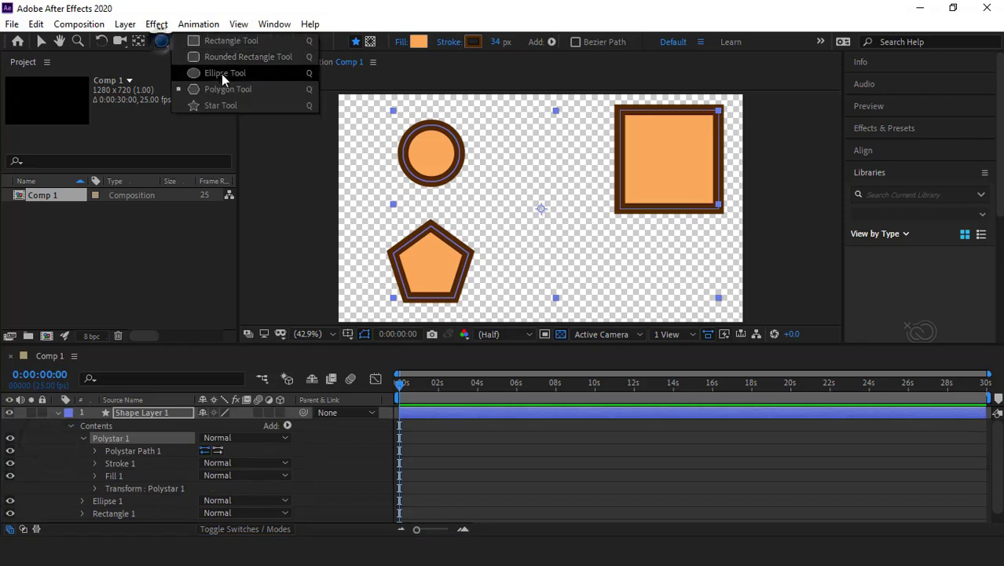
click(166, 47)
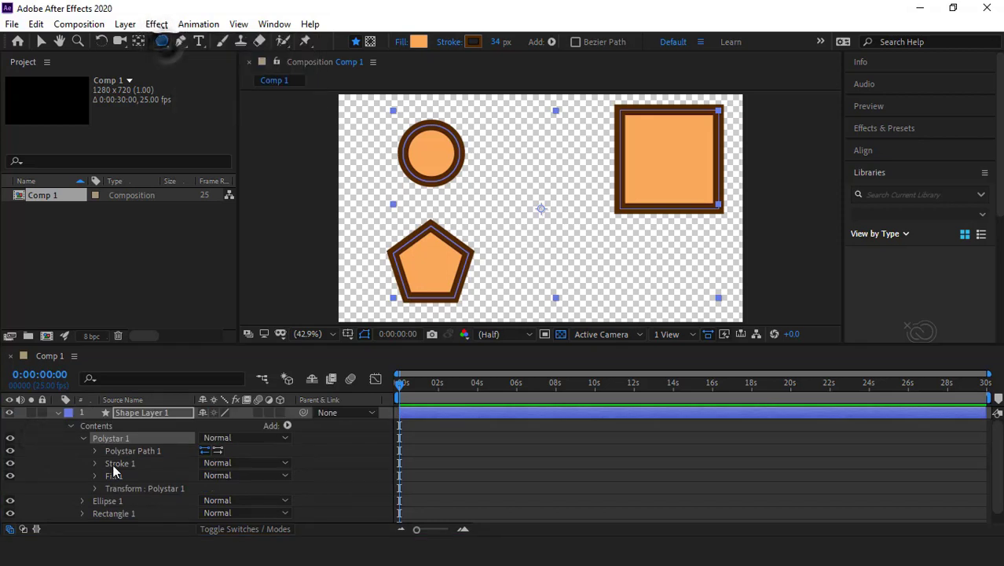
Expand Polystar Path 1 and change its type to Star
click(95, 450)
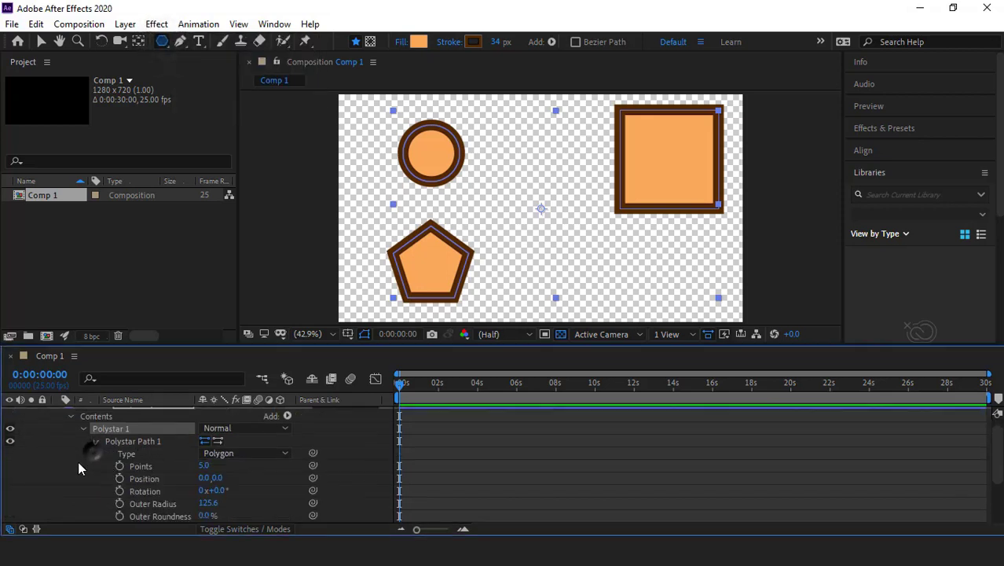
click(214, 454)
click(230, 467)
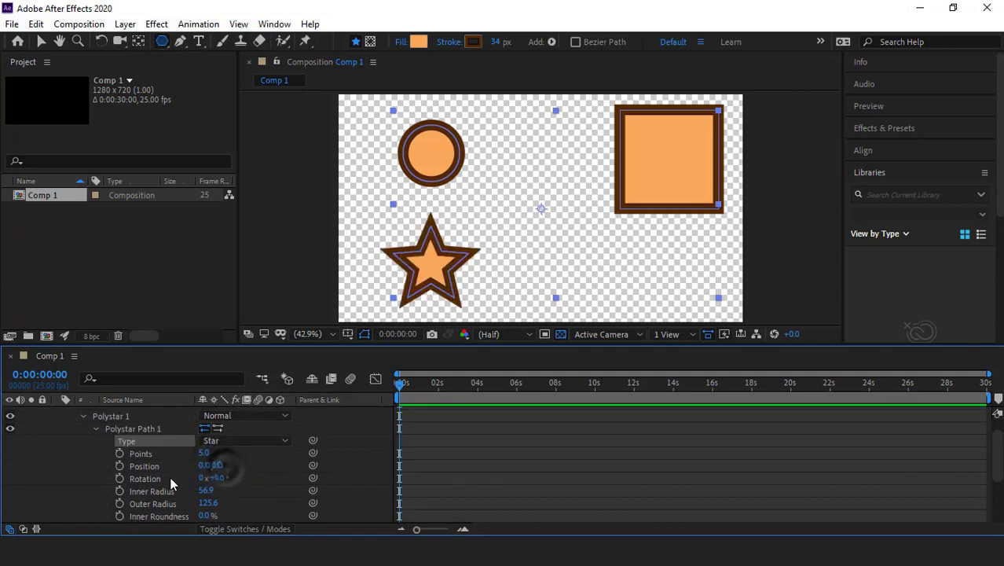
scroll(109, 469, down, 1)
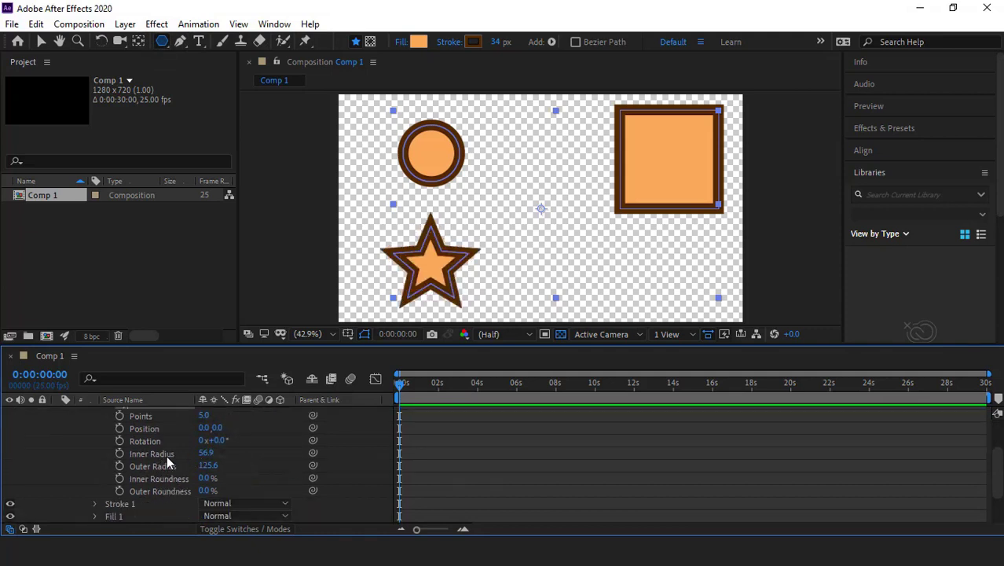
Set the star's inner radius to 85.9, outer radius to 152.6 and inner roundness to 107%, and raise its outer roundness to above 90%
drag(208, 460, 110, 467)
drag(189, 466, 270, 472)
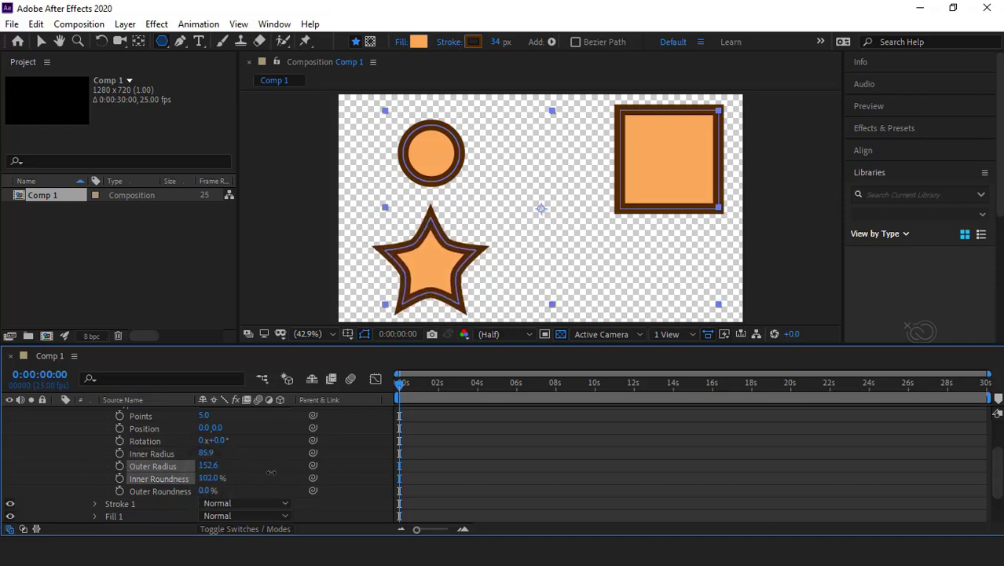
drag(154, 466, 273, 487)
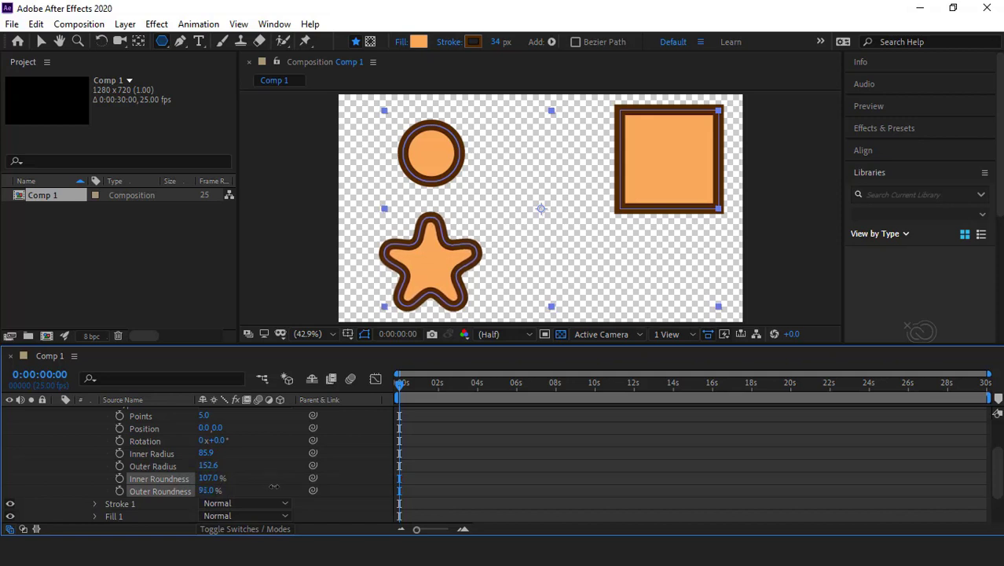
Collapse Polystar 1 and delete the circle, Ellipse 1, from the shape layer's Contents
scroll(202, 459, up, 3)
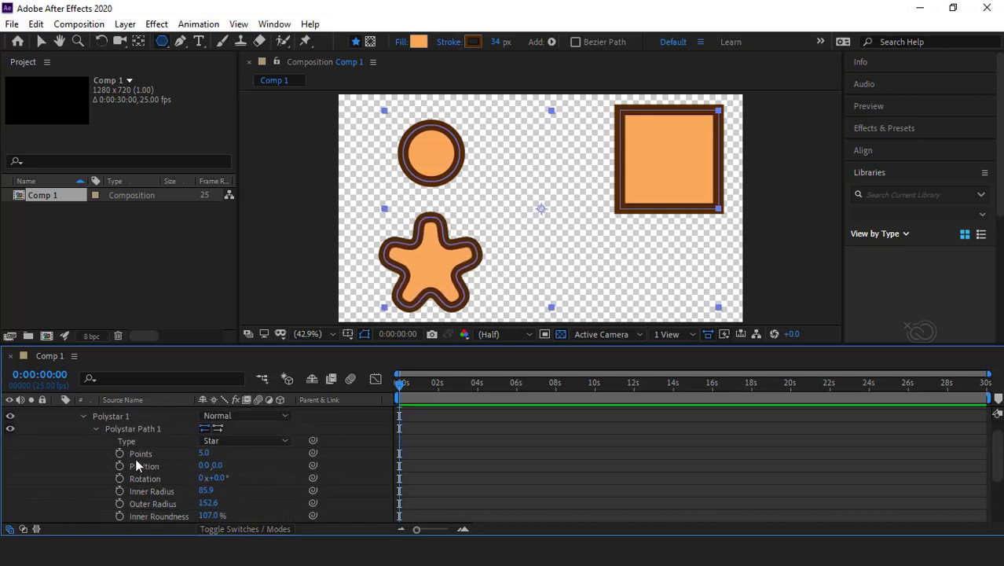
scroll(136, 466, up, 2)
click(83, 437)
key(v)
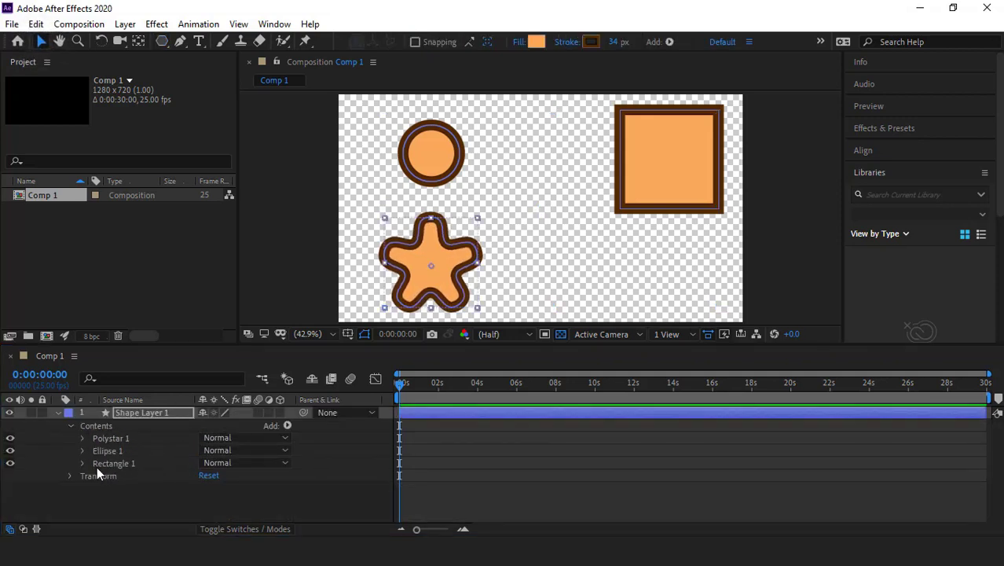
click(444, 165)
key(Delete)
Move the star up beside the square, and shift the whole shape layer toward the composition's centre
click(412, 313)
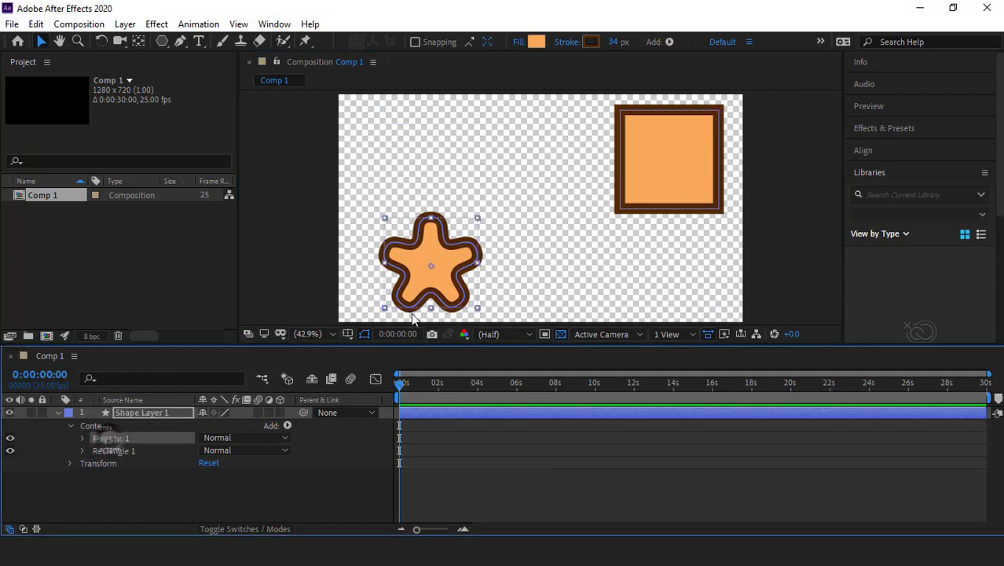
drag(413, 314, 526, 218)
click(661, 195)
drag(661, 195, 586, 235)
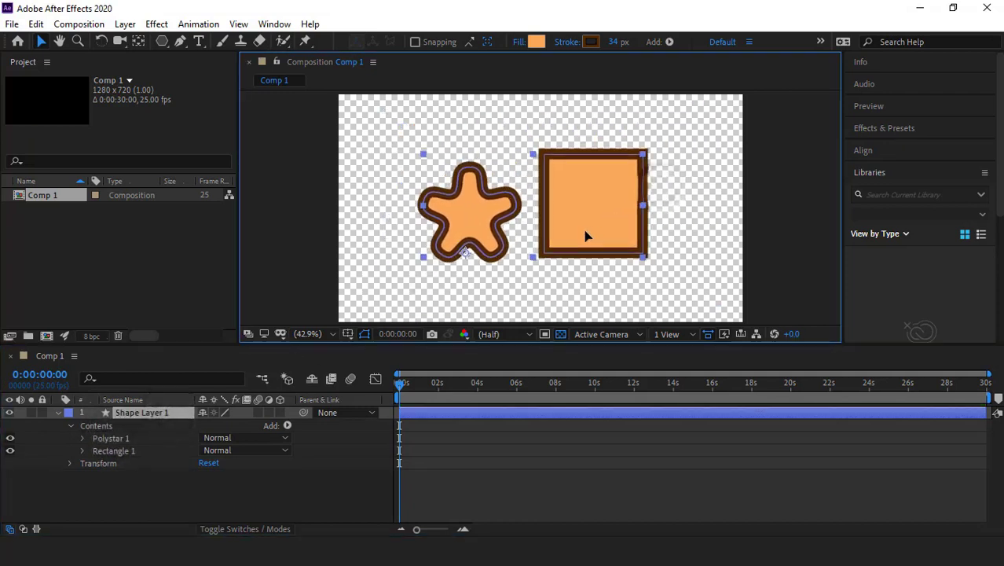
Expand Rectangle 1 and Polystar 1 in Contents to compare their individual Transform groups
click(99, 451)
click(82, 451)
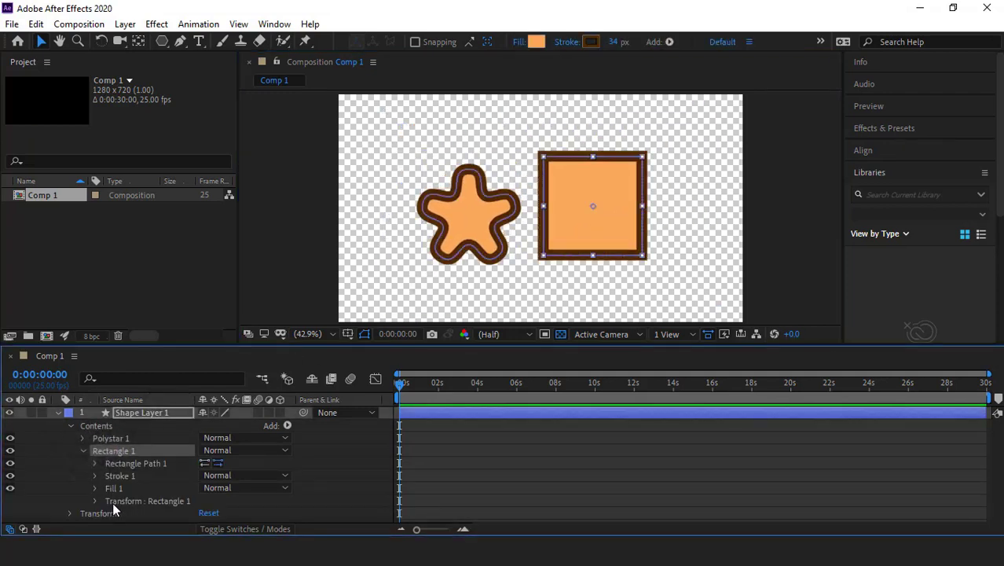
click(133, 503)
click(82, 438)
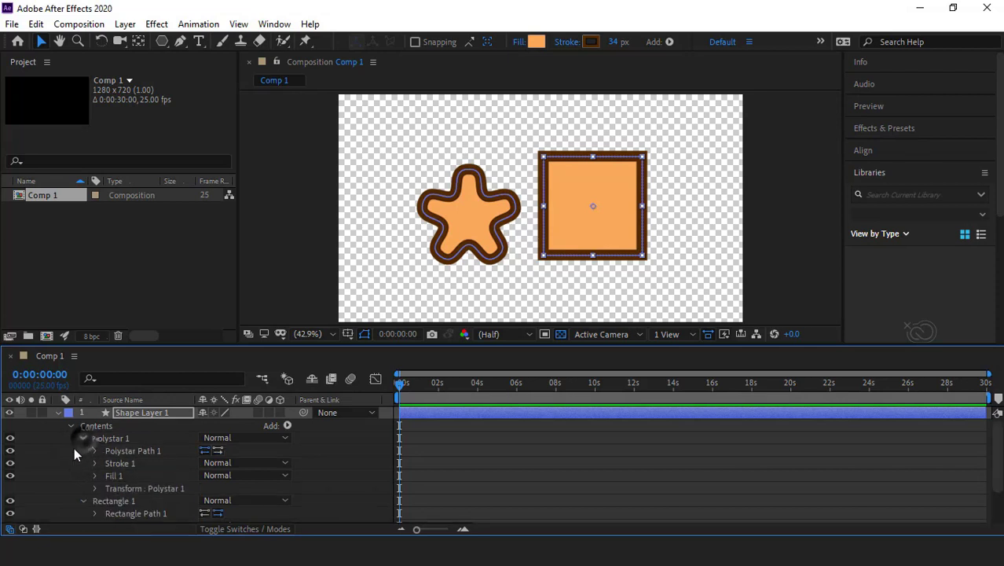
click(125, 489)
scroll(130, 475, down, 4)
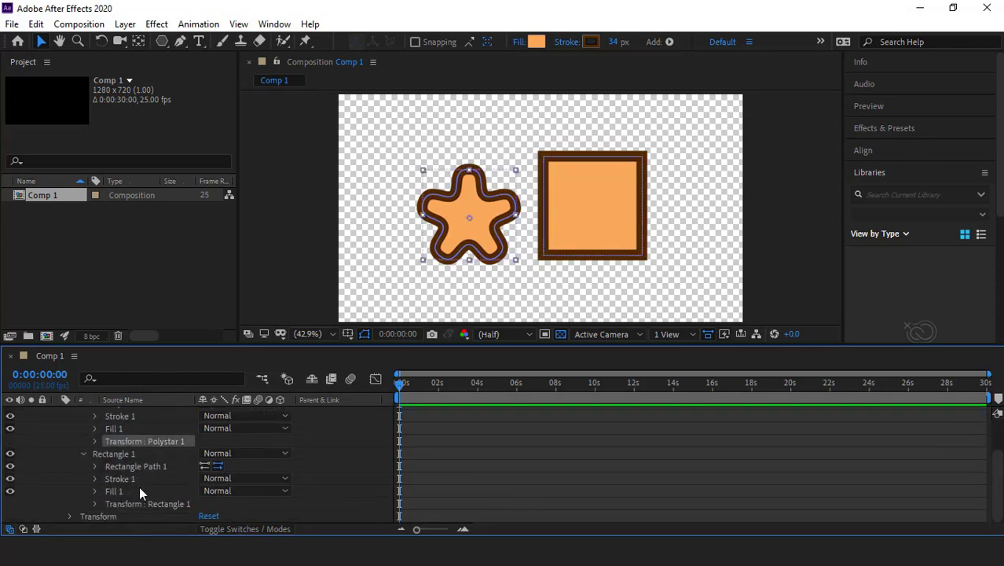
Expand Transform : Rectangle 1, try out changes to the square's own transform values such as position and rotation, and undo them
click(95, 504)
scroll(87, 494, down, 4)
scroll(86, 476, up, 2)
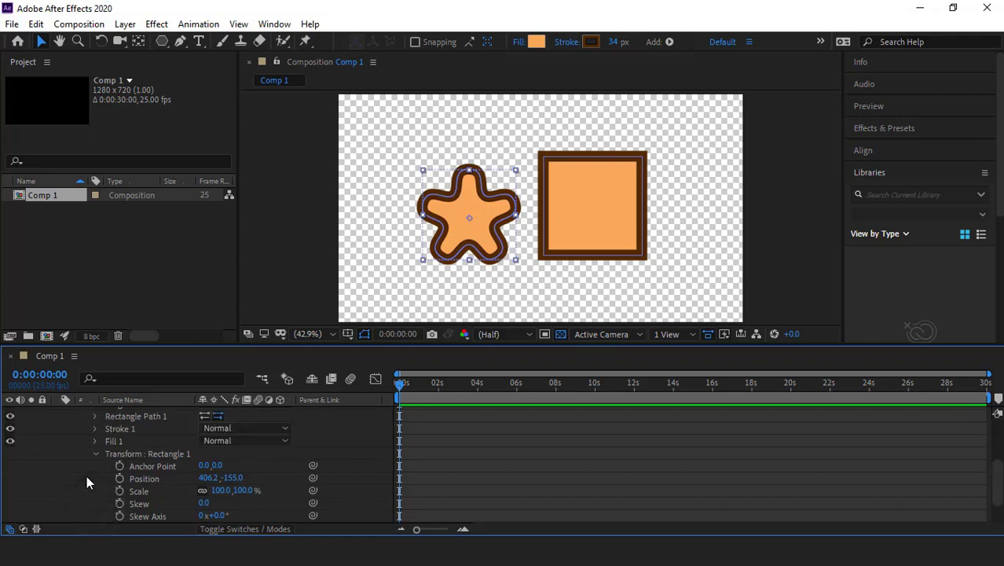
scroll(87, 476, down, 2)
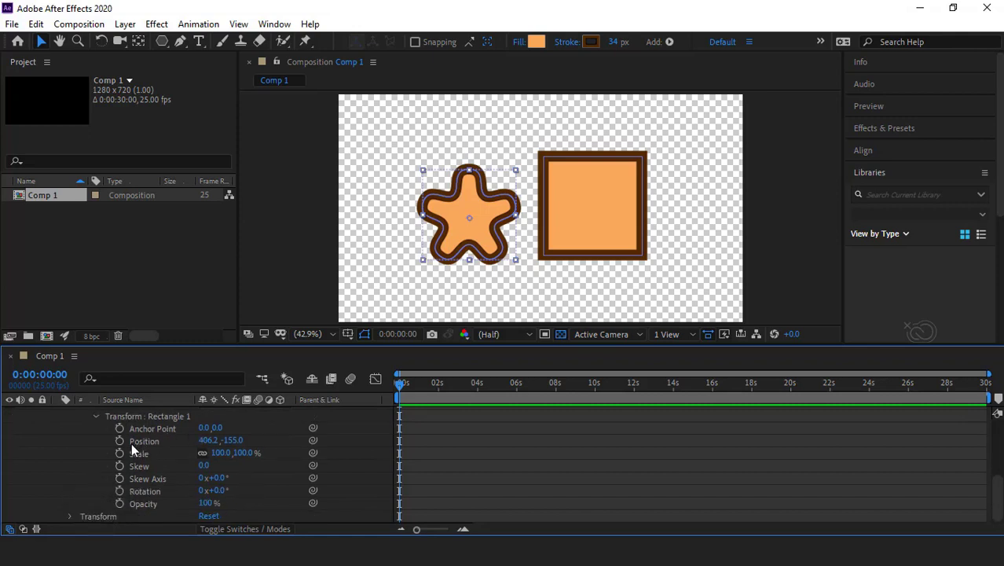
mouse_move(211, 447)
mouse_down()
mouse_move(177, 446)
mouse_move(266, 447)
mouse_move(146, 446)
mouse_move(223, 453)
mouse_up()
key(ctrl+z)
key(ctrl+z)
drag(219, 490, 197, 503)
key(ctrl+z)
key(ctrl+z)
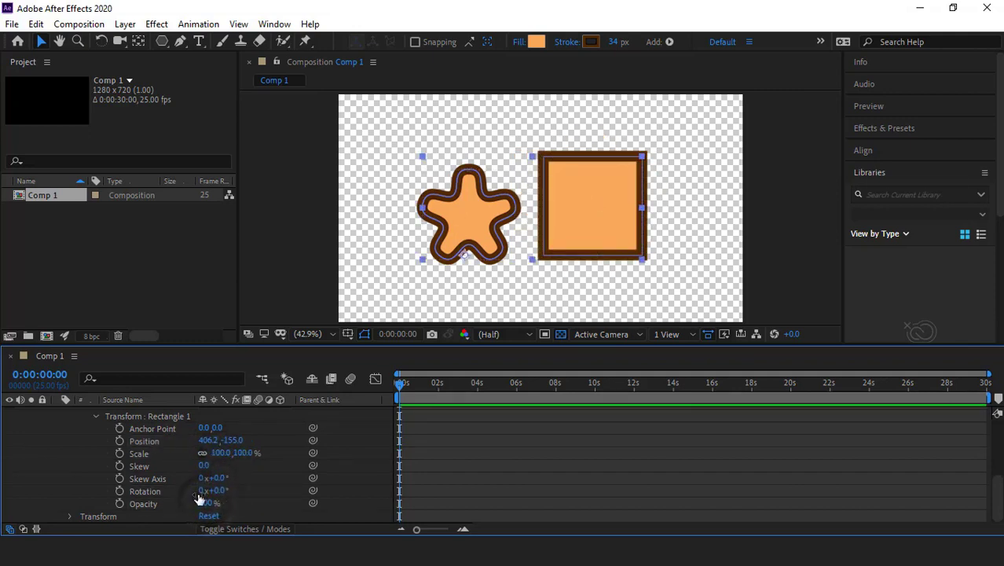
Compare the shapes' individual Transform groups with the layer's own, and expand the Transform group of Shape Layer 1
scroll(112, 428, up, 4)
click(113, 428)
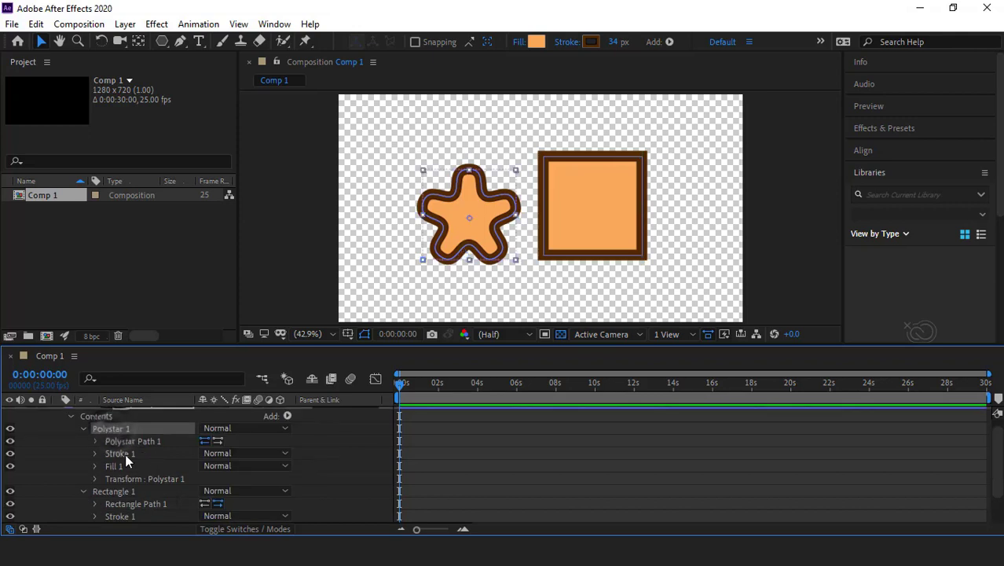
click(124, 477)
scroll(127, 473, down, 2)
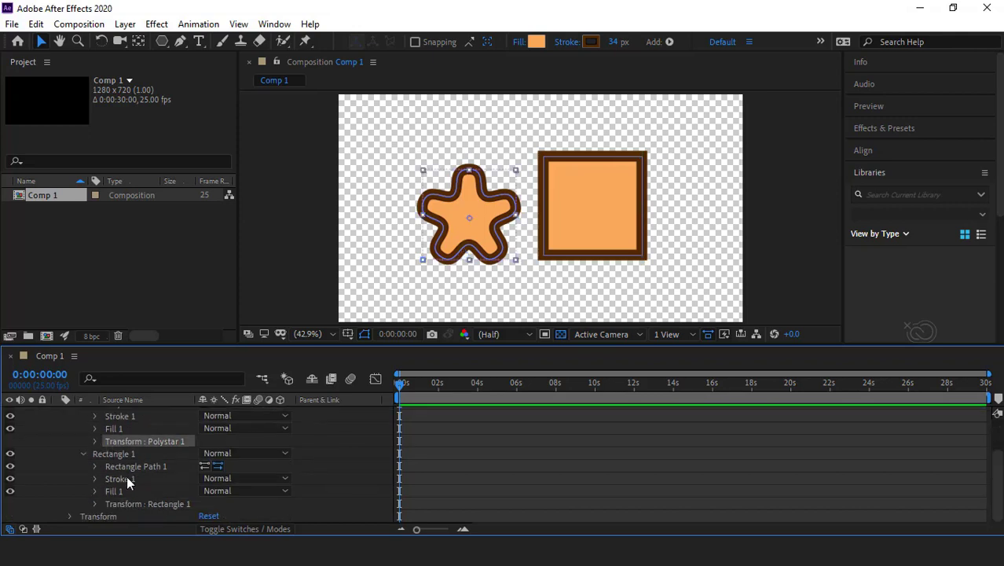
scroll(117, 438, up, 3)
scroll(84, 447, down, 3)
click(71, 516)
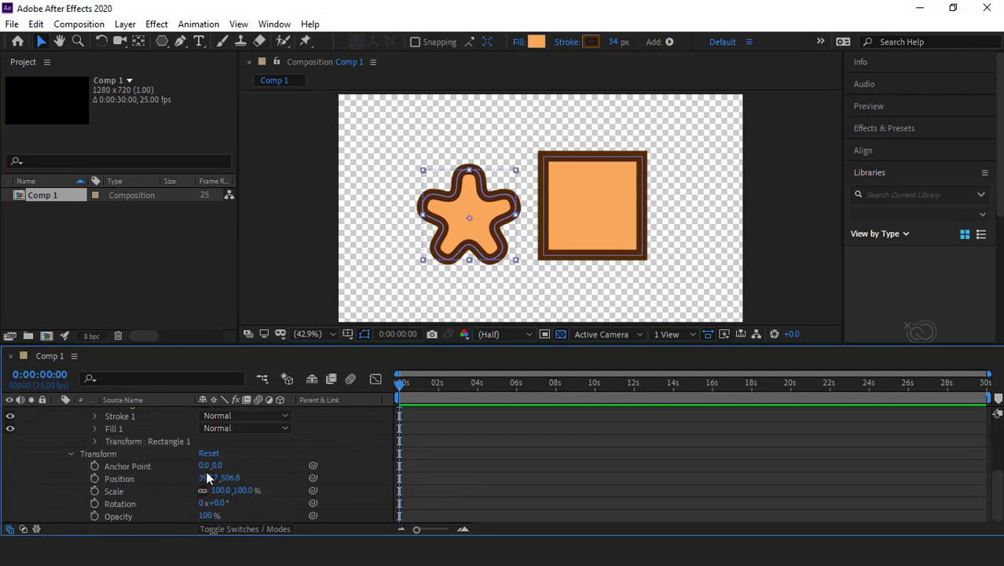
Try changing the shape layer's own transform values, such as position, and undo the changes
mouse_move(206, 477)
mouse_down()
mouse_move(188, 477)
mouse_move(256, 476)
mouse_move(217, 476)
mouse_move(206, 495)
mouse_move(228, 493)
mouse_move(205, 471)
mouse_up()
key(ctrl+z)
key(ctrl+z)
Set Shape Layer 1's position to 189.7, 506.8 and add a position keyframe at 0:00:00:00
drag(209, 477, 194, 477)
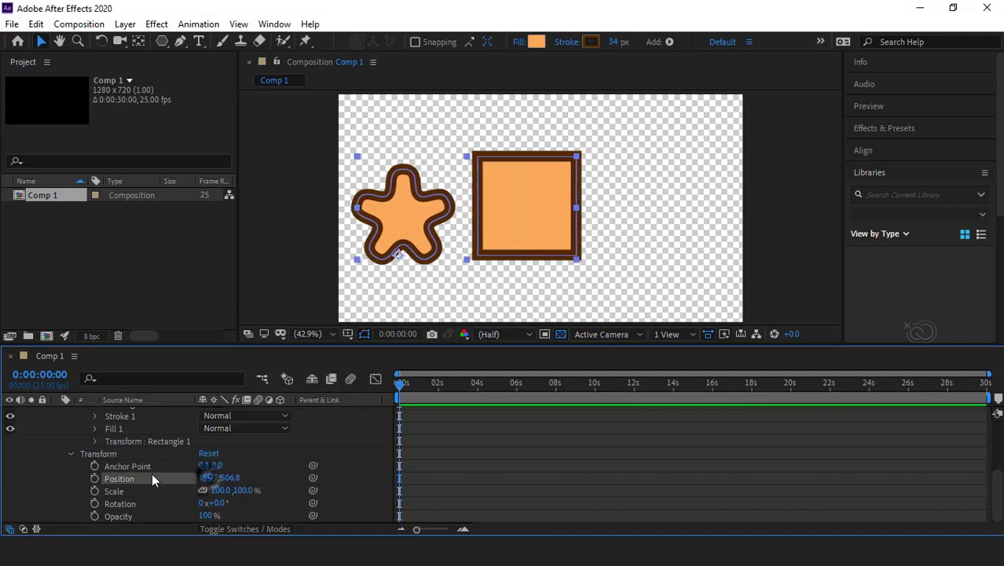
click(95, 478)
scroll(444, 428, up, 3)
scroll(444, 429, down, 3)
Add a layer position keyframe of 679.7, 506.8 at 0:00:00:24, and preview the movement from the start
click(439, 389)
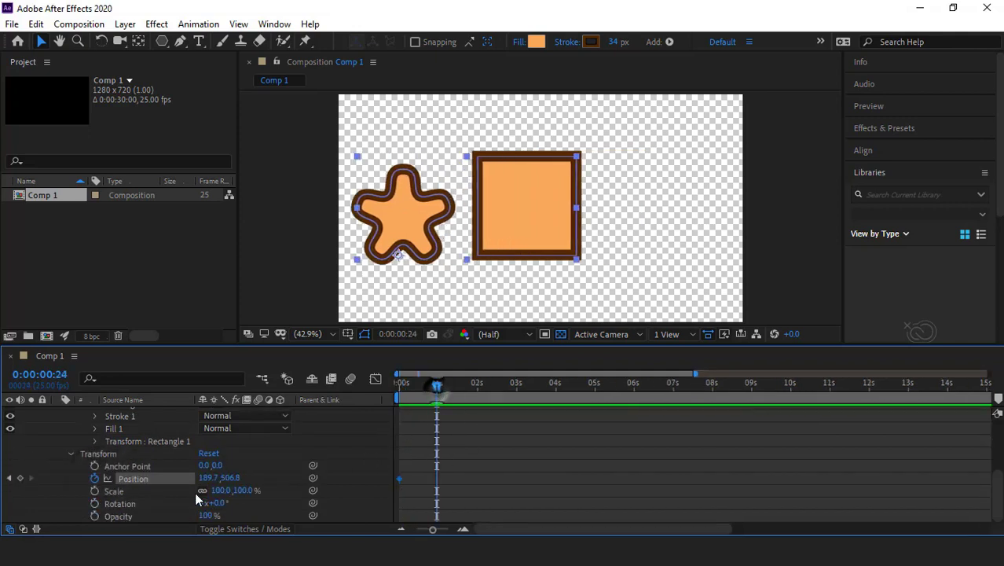
drag(209, 478, 578, 480)
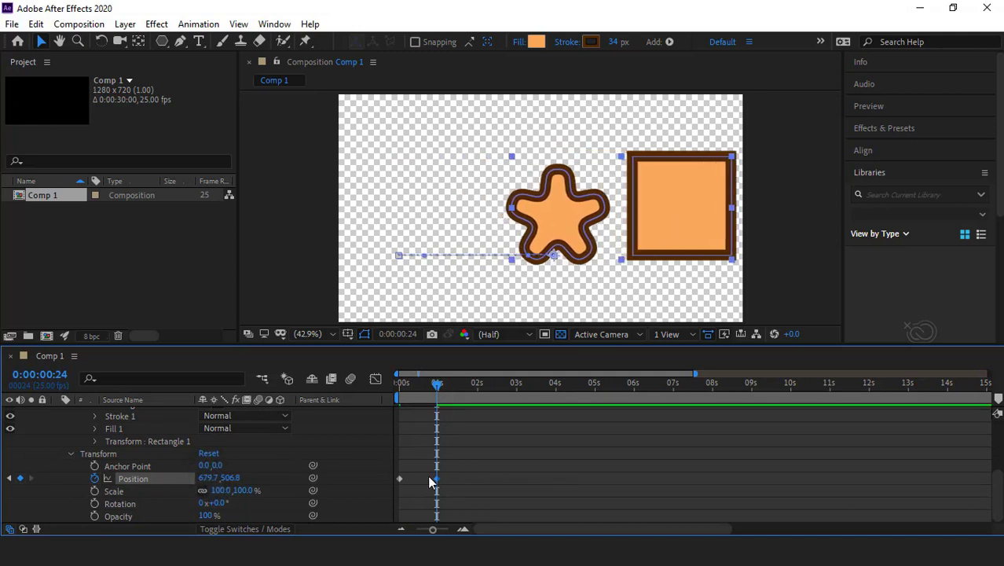
drag(413, 389, 325, 388)
click(476, 451)
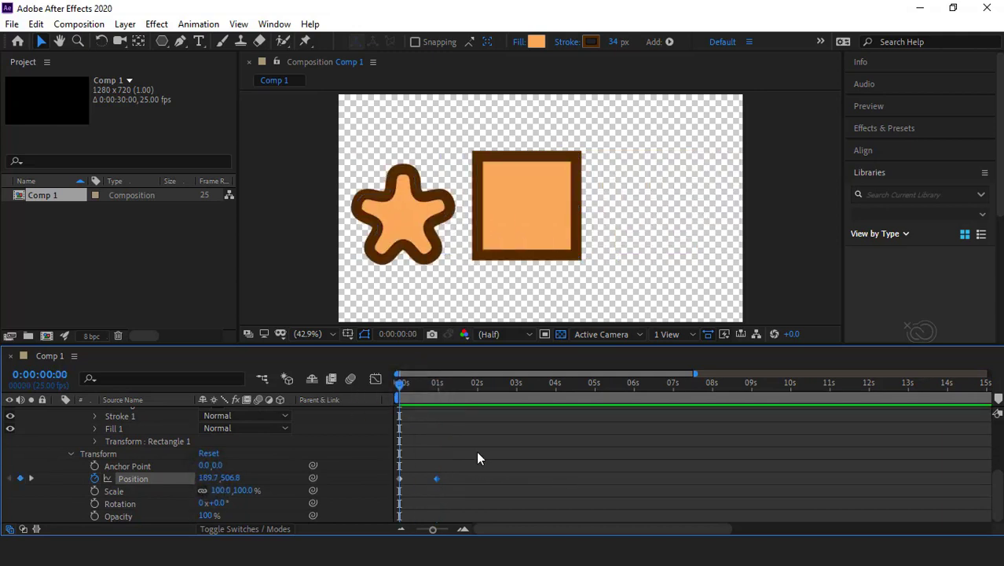
key(space)
key(space)
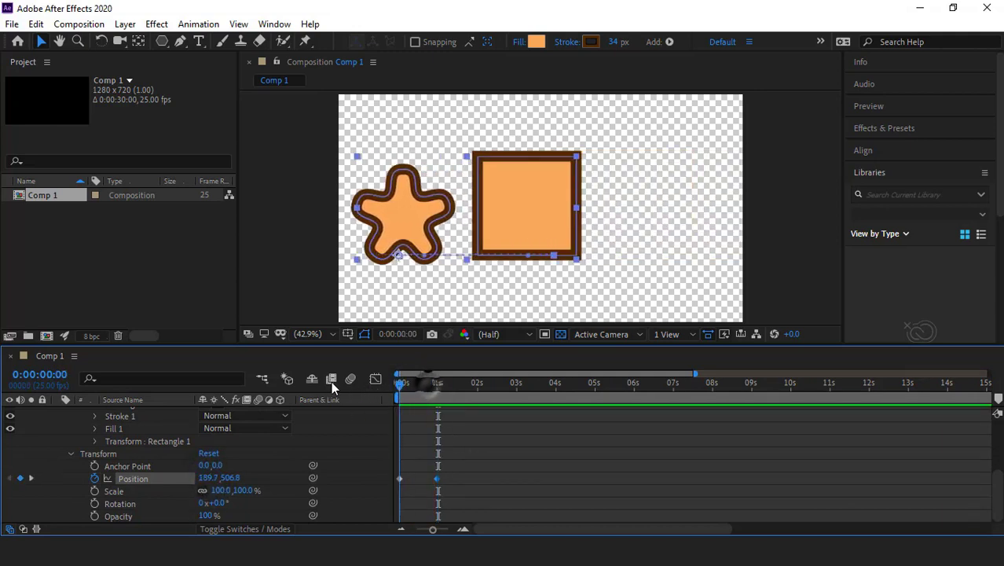
Expand Transform : Polystar 1 and add a rotation keyframe for the star at 0:00:00:00
scroll(184, 454, up, 5)
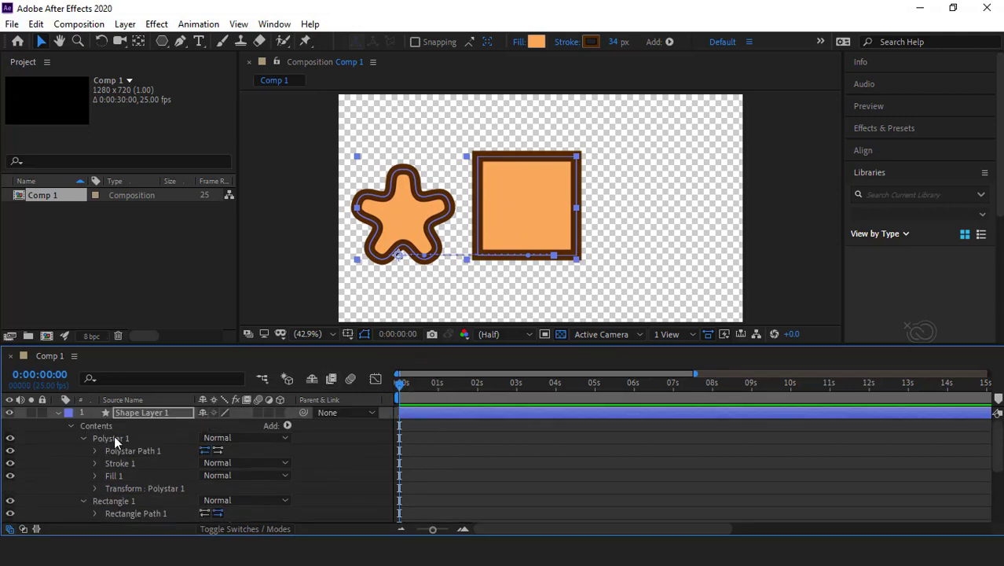
click(112, 438)
click(95, 487)
scroll(78, 475, down, 5)
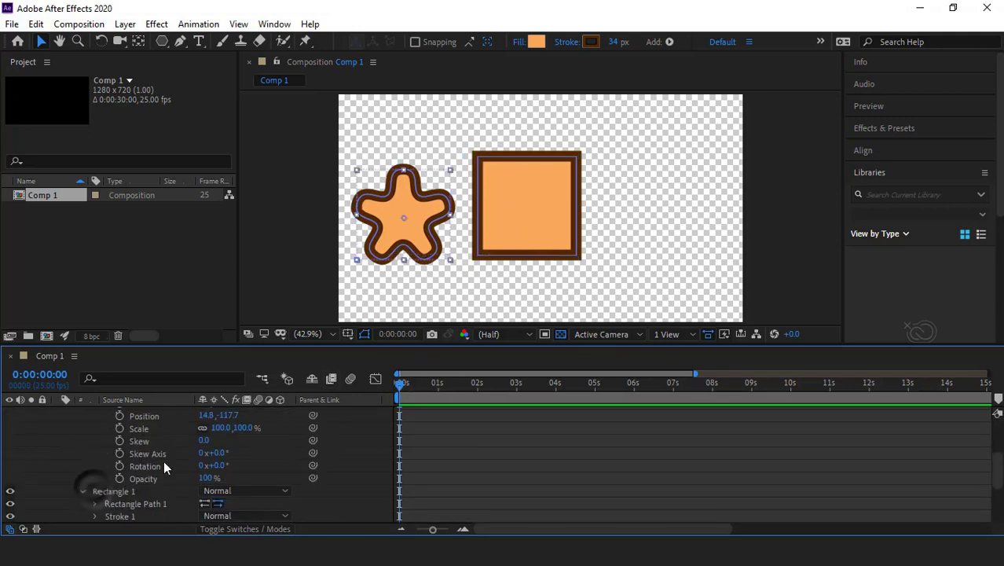
scroll(381, 475, down, 1)
scroll(196, 487, up, 2)
click(120, 505)
scroll(468, 430, down, 4)
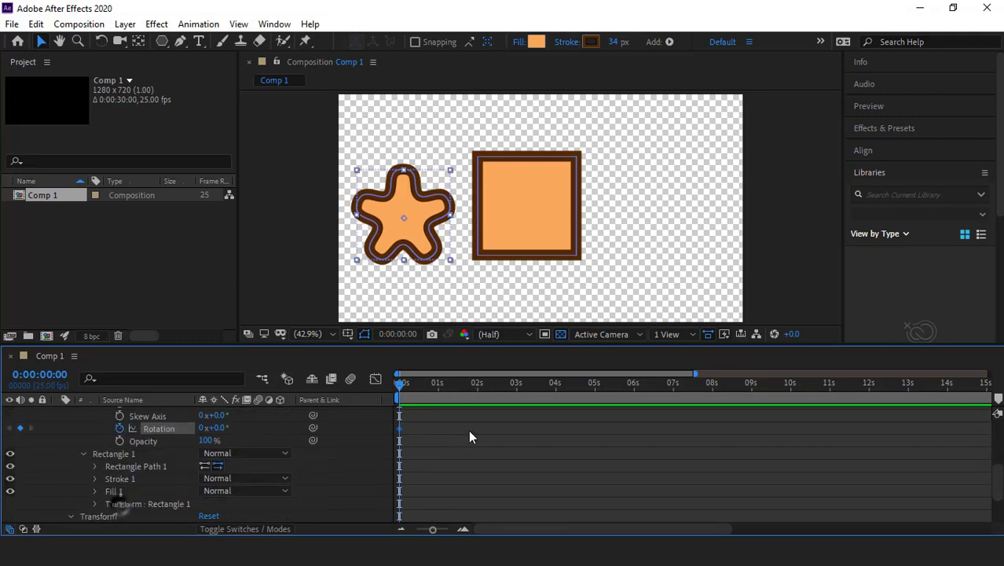
Add a second, further-rotated keyframe for the star at 0:00:00:24 and preview the spin from the start
click(438, 395)
scroll(177, 472, up, 3)
scroll(177, 472, down, 1)
drag(216, 478, 379, 480)
drag(431, 389, 395, 391)
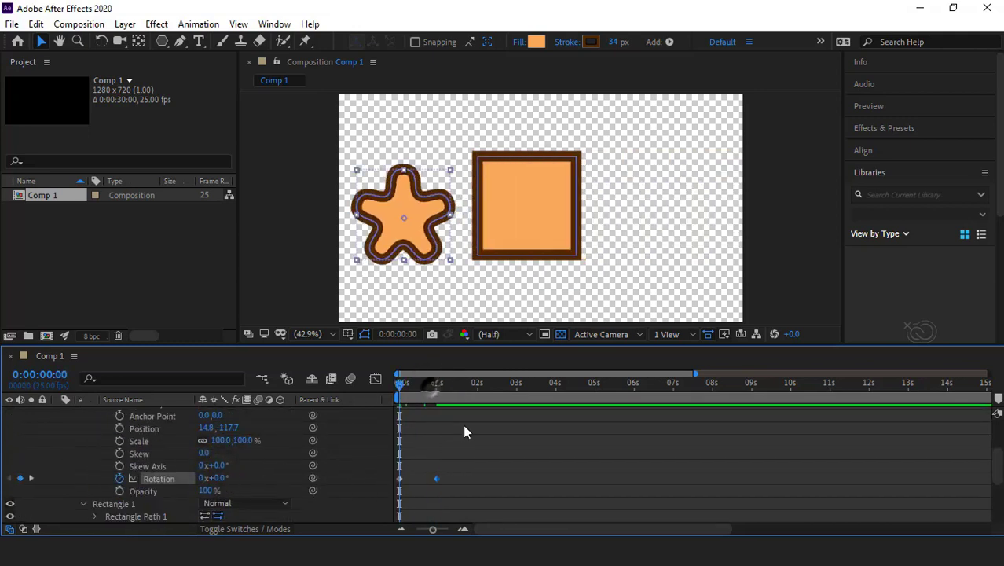
key(space)
key(space)
key(space)
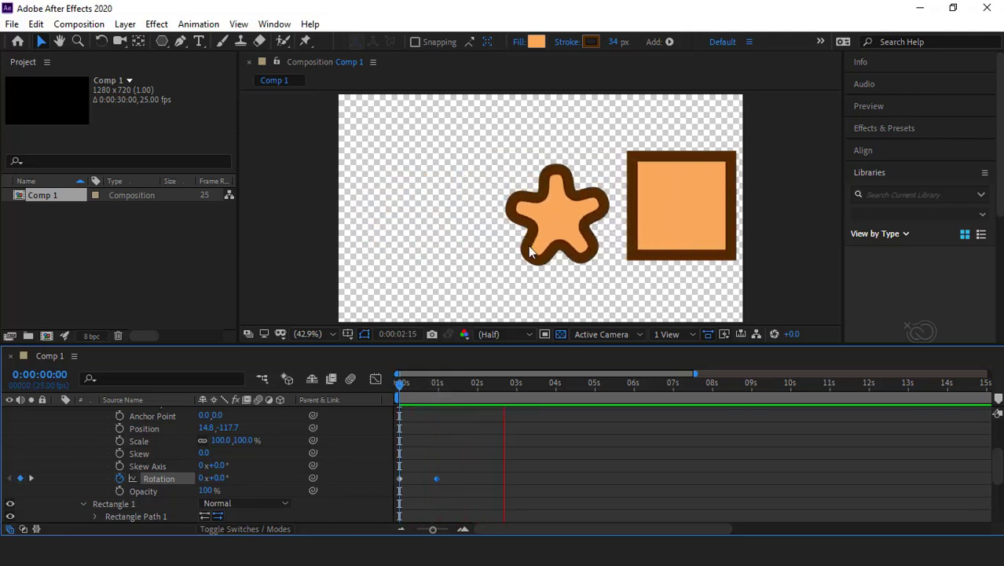
click(394, 384)
Under Transform : Rectangle 1, keyframe the square's position at 406.2, -155.0 at 0:00:00:00 and 406.2, -303.0 at 0:00:00:10
click(531, 206)
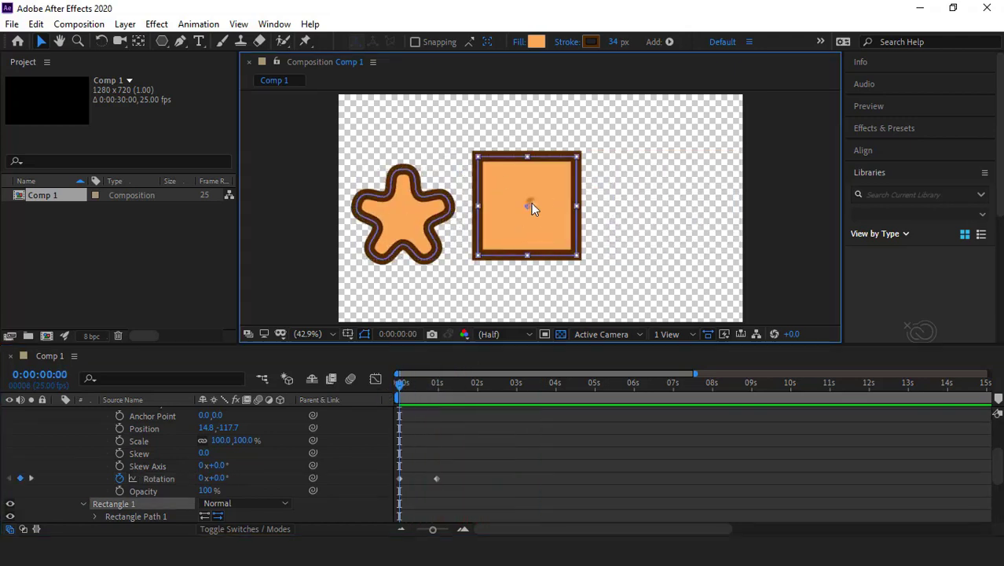
scroll(178, 450, down, 3)
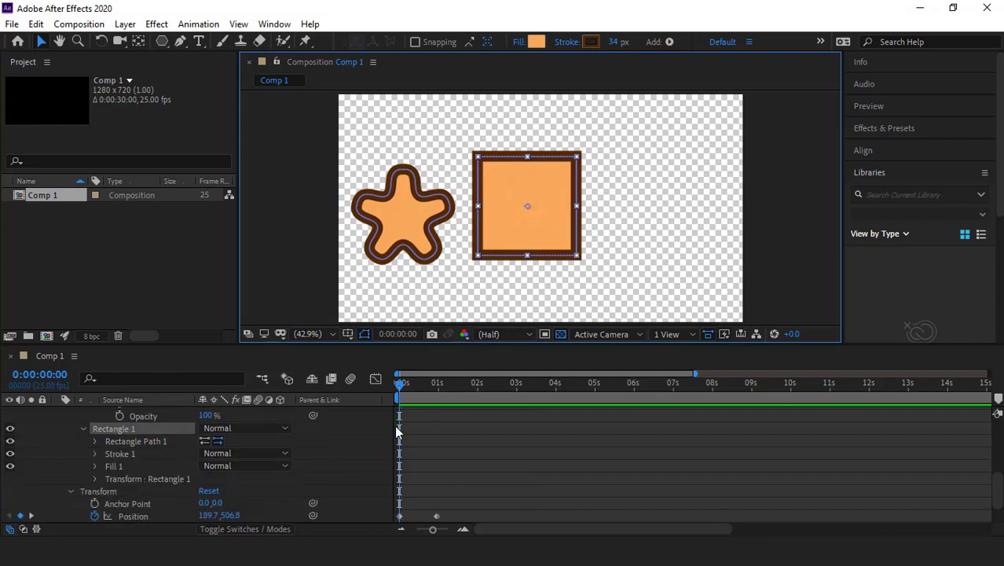
click(94, 478)
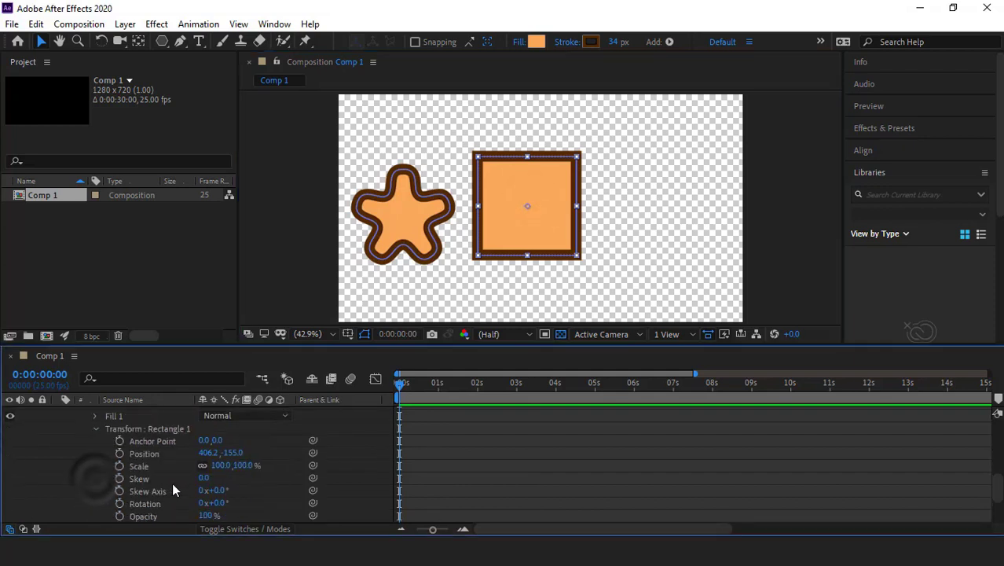
click(120, 454)
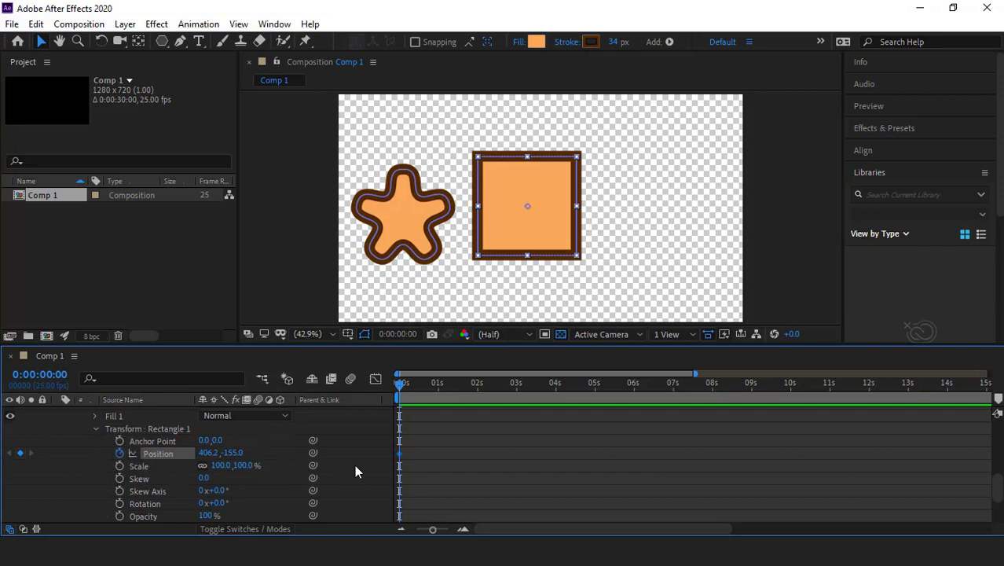
key(shift+Page_Down)
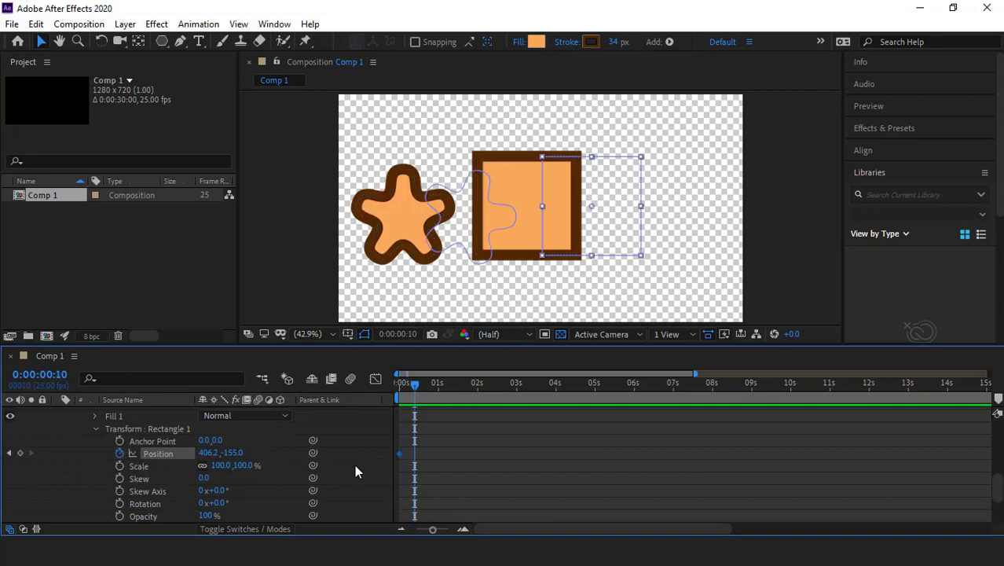
drag(233, 454, 135, 442)
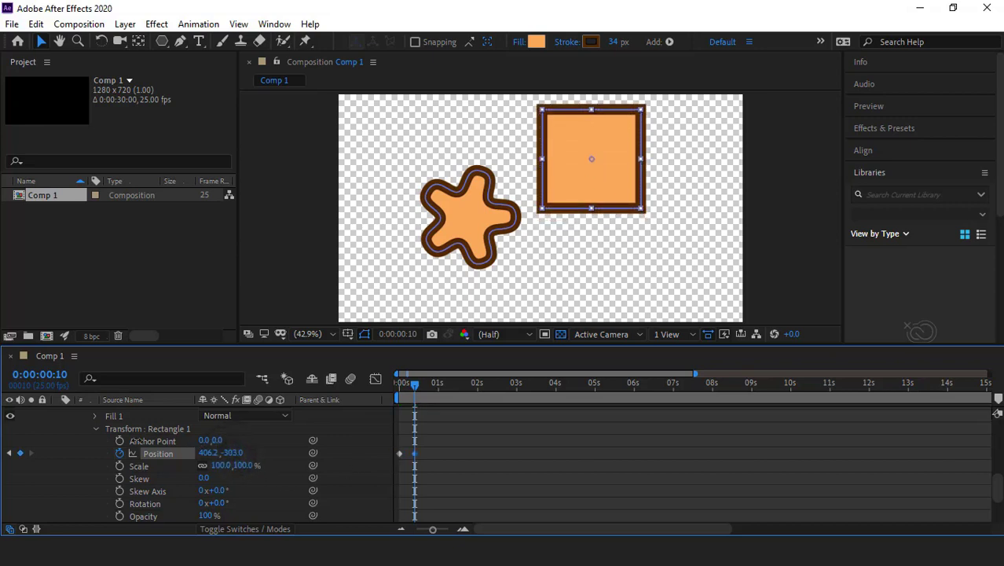
Copy the square's first position keyframe to 0:00:00:24
click(437, 389)
scroll(445, 445, down, 2)
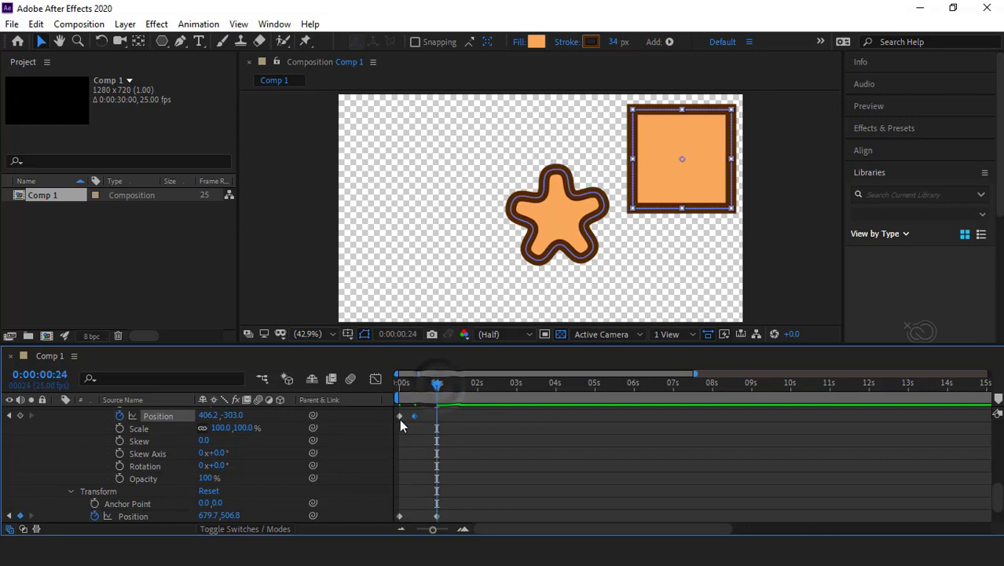
key(ctrl+c)
key(ctrl+v)
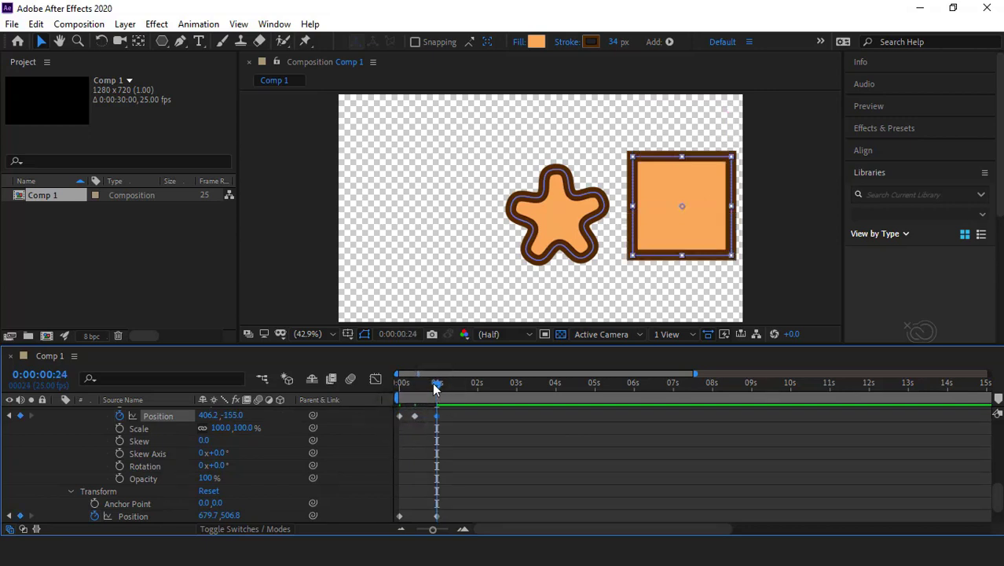
Move the square's middle position keyframe to 0:00:00:11 and preview the animation from the start
drag(437, 384, 410, 383)
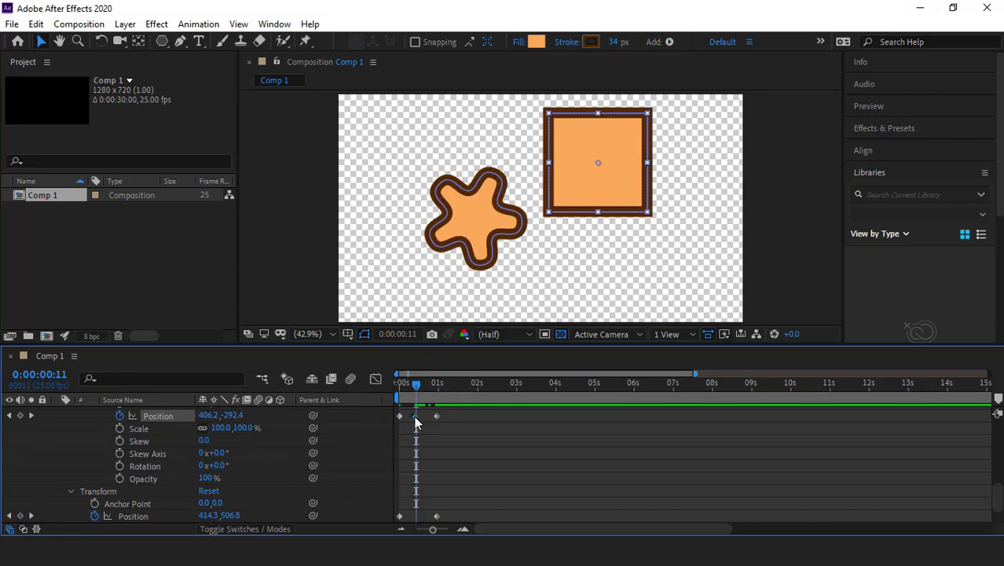
click(415, 416)
click(399, 384)
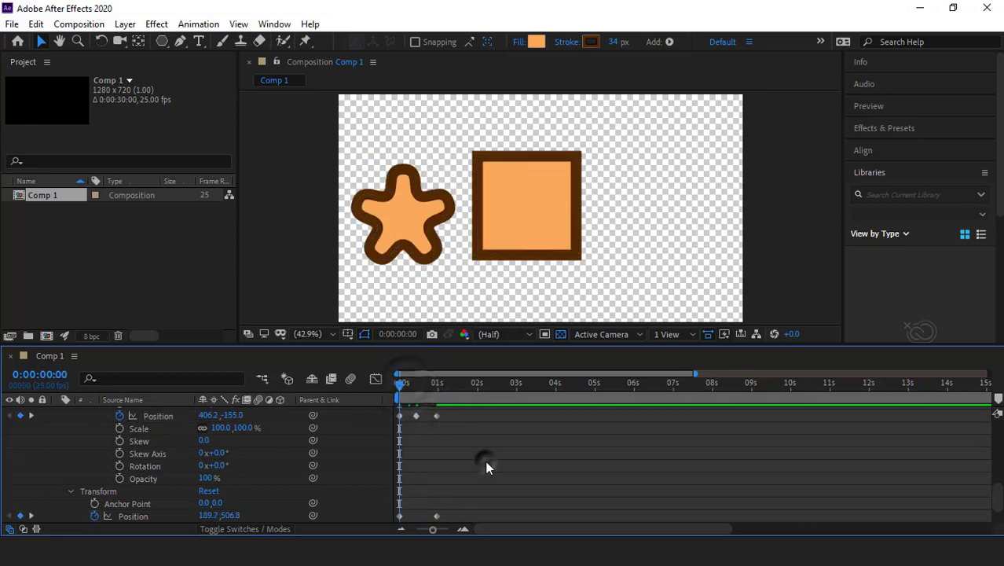
key(space)
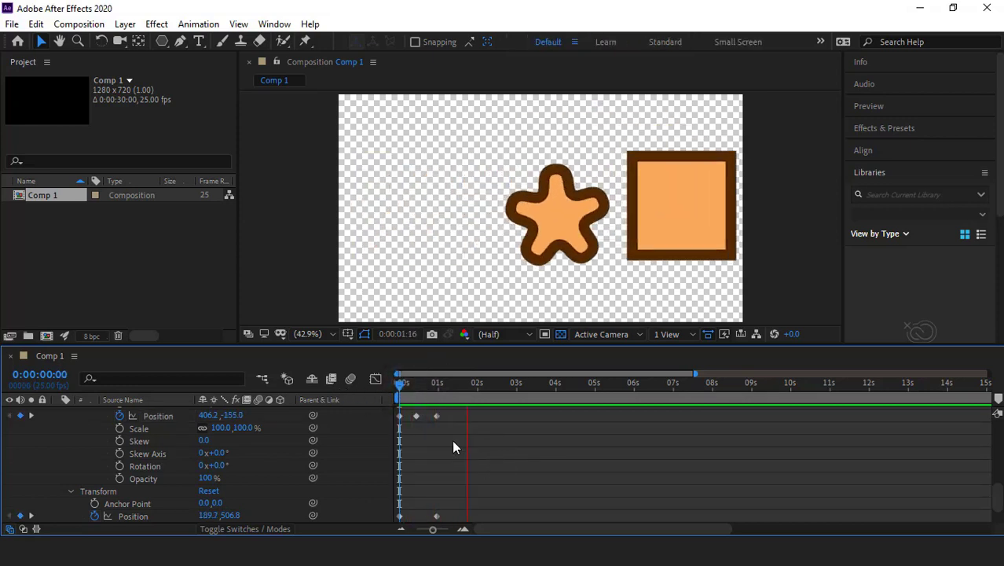